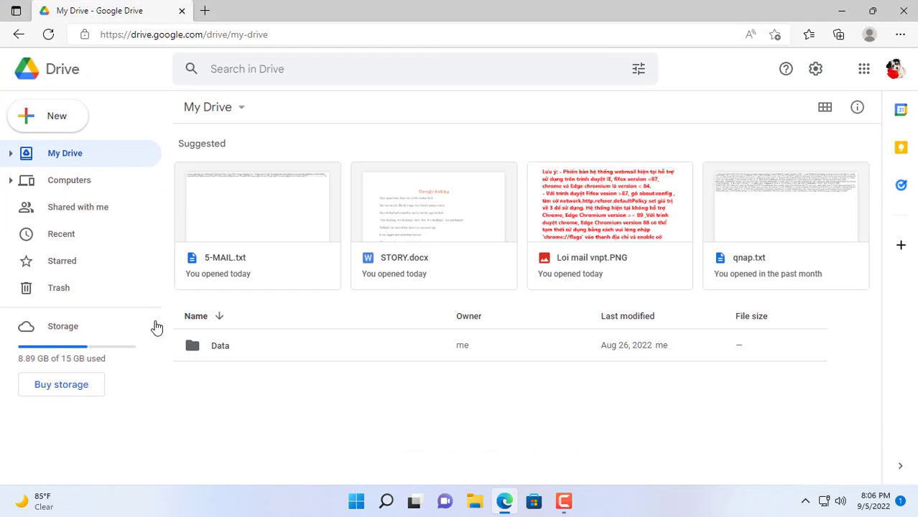
Download Drive for desktop from the Google Drive download page and run GoogleDriveSetup.exe.
click(204, 10)
click(127, 273)
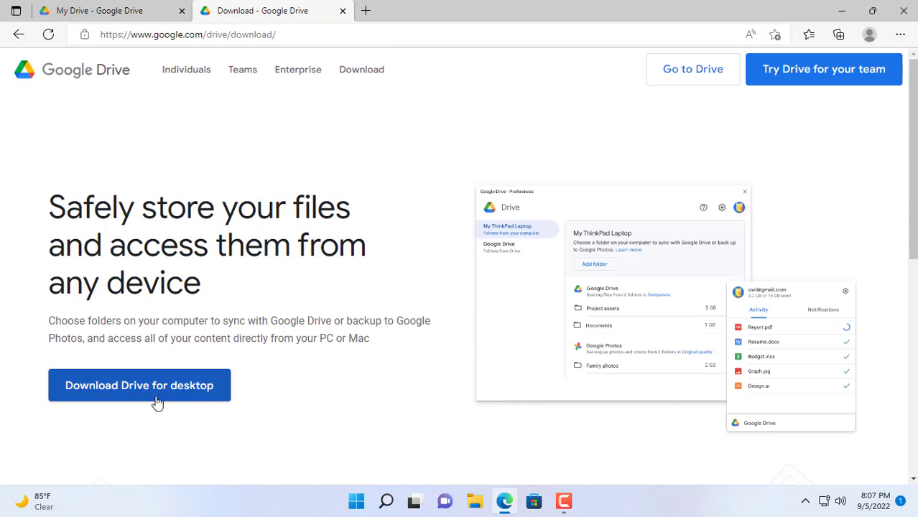
click(150, 397)
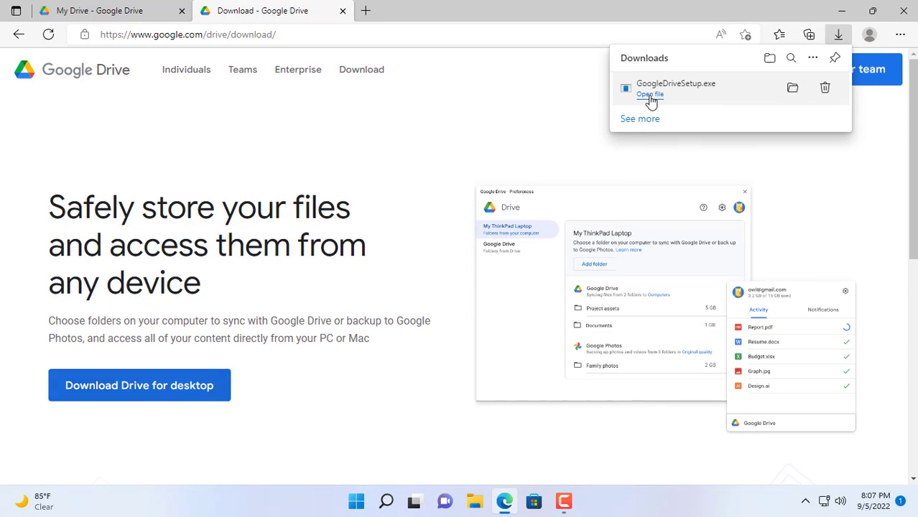
click(650, 96)
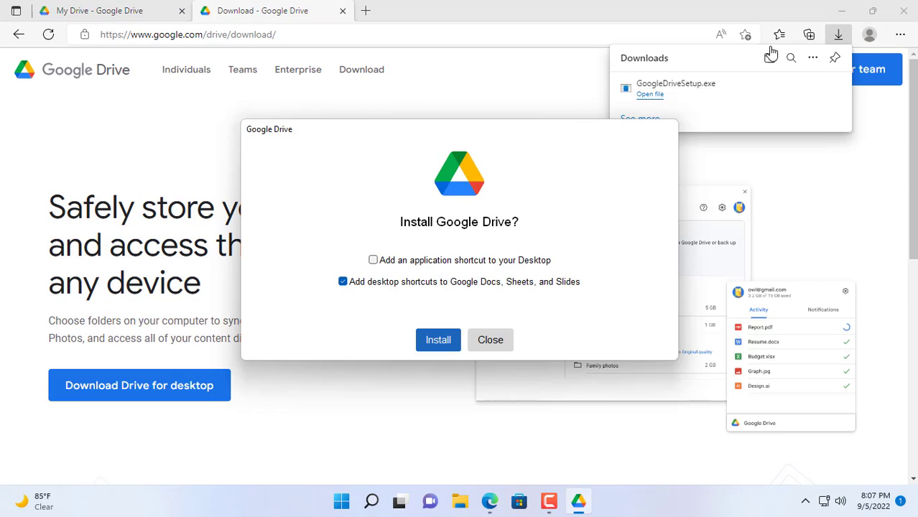
Install Google Drive with an application shortcut on the desktop but without the Google Docs, Sheets, and Slides shortcuts.
click(842, 11)
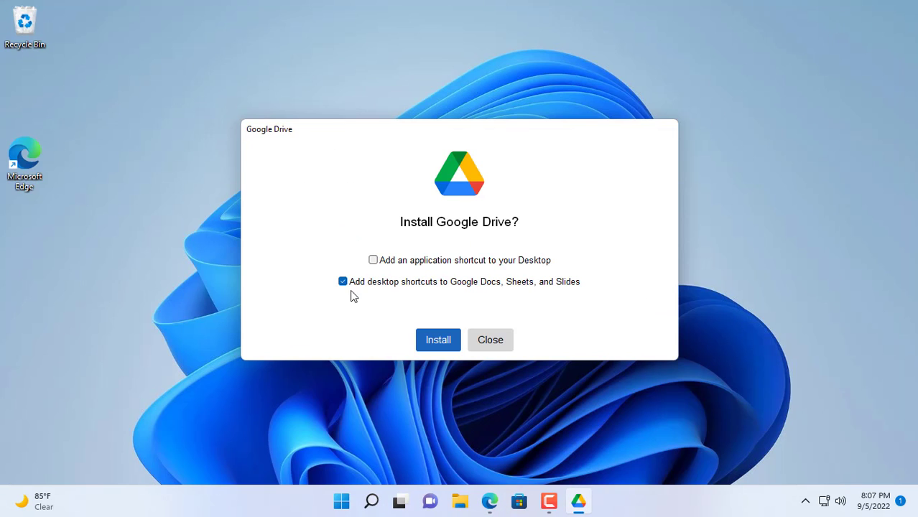
click(342, 283)
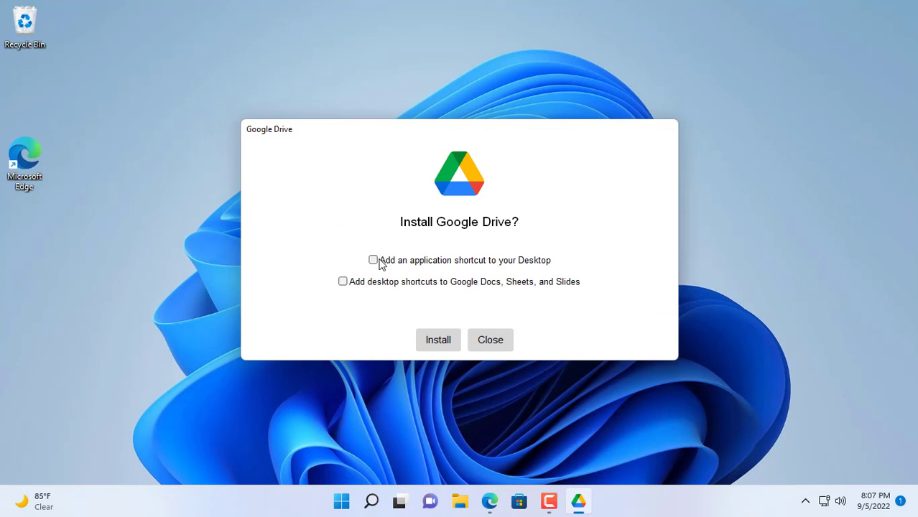
click(439, 342)
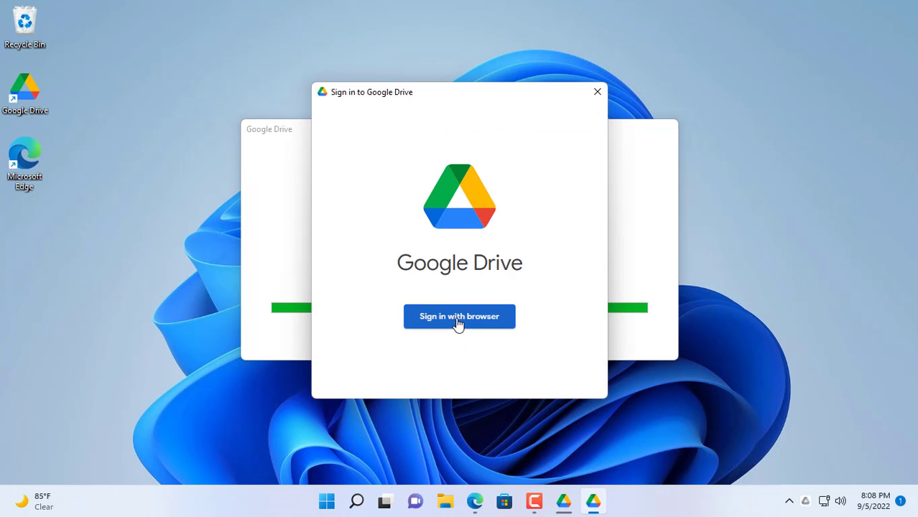
Sign in to Google Drive for desktop through the browser with the listed Google account, and close the installer.
click(457, 322)
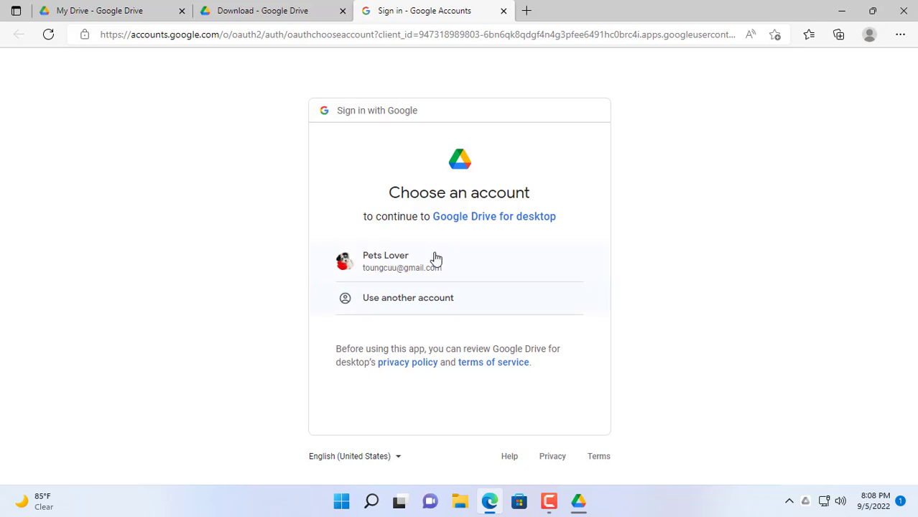
click(413, 269)
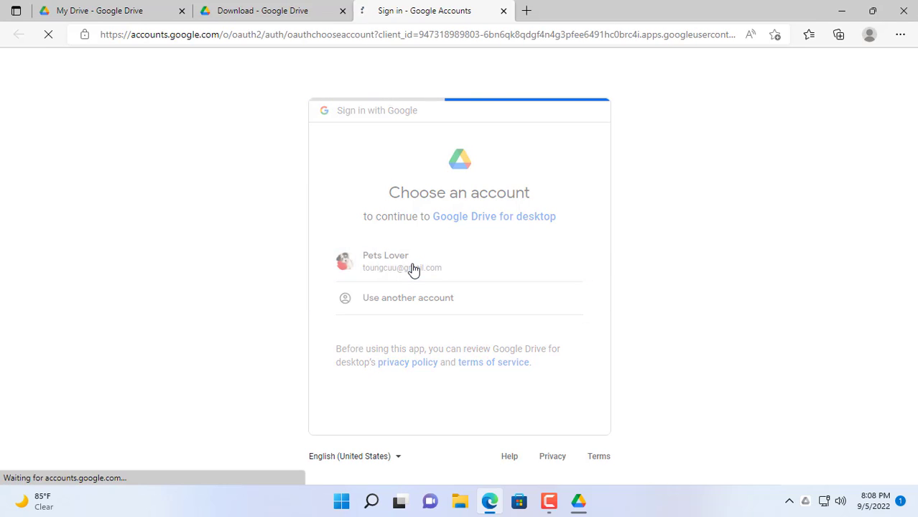
click(507, 393)
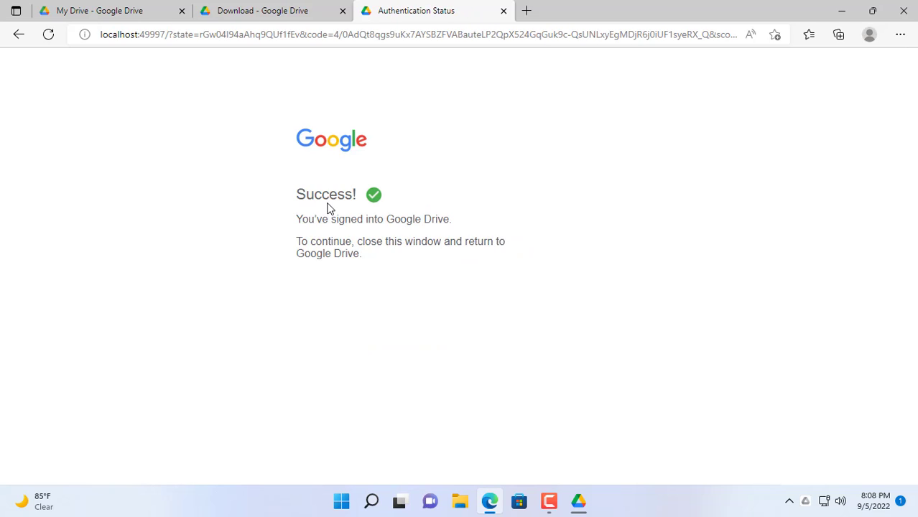
triple_click(298, 194)
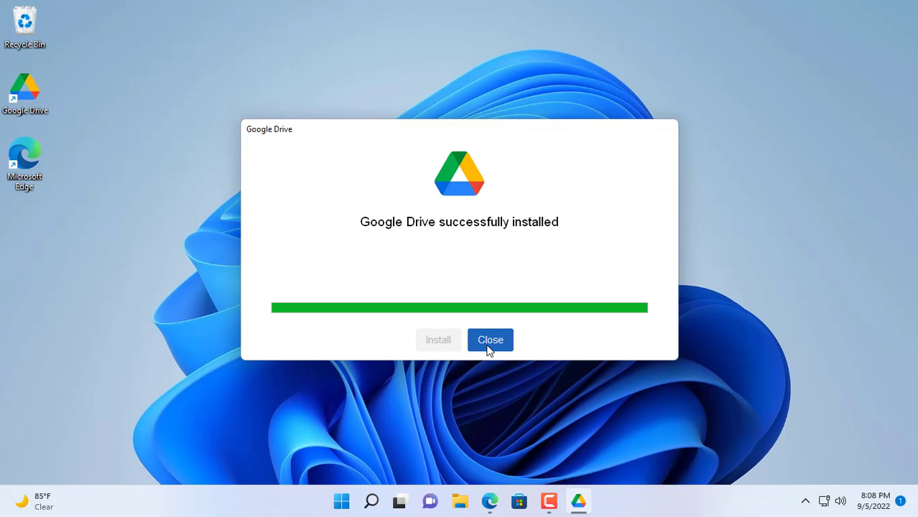
click(489, 341)
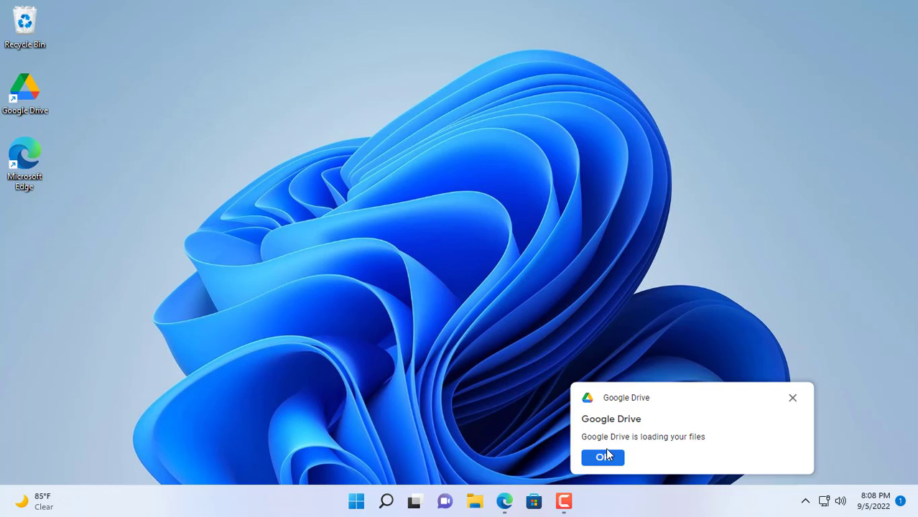
Review the My Drive syncing options, Stream files and Mirror files, in the Google Drive preferences and close them.
click(604, 457)
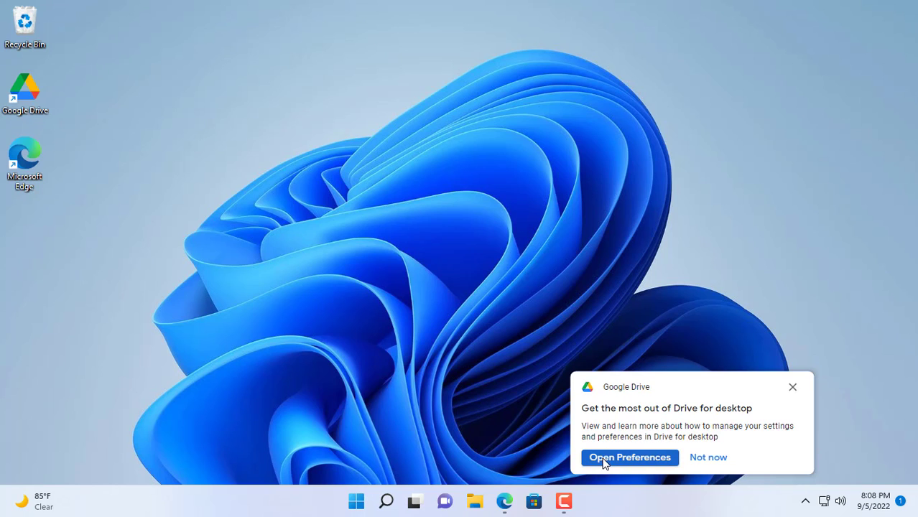
click(616, 461)
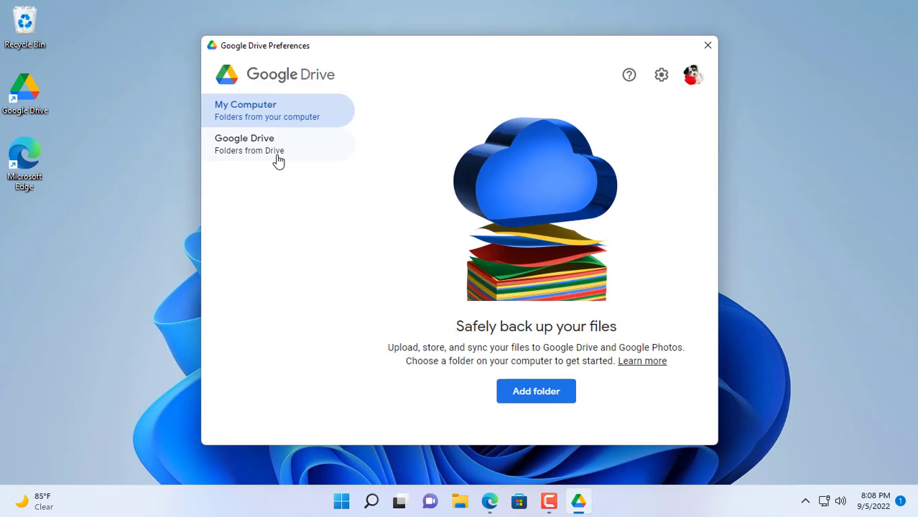
click(279, 160)
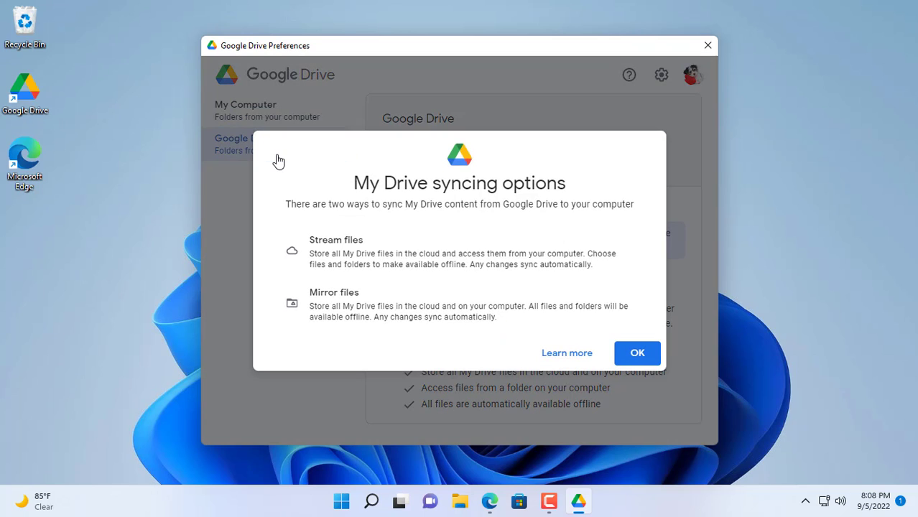
click(624, 356)
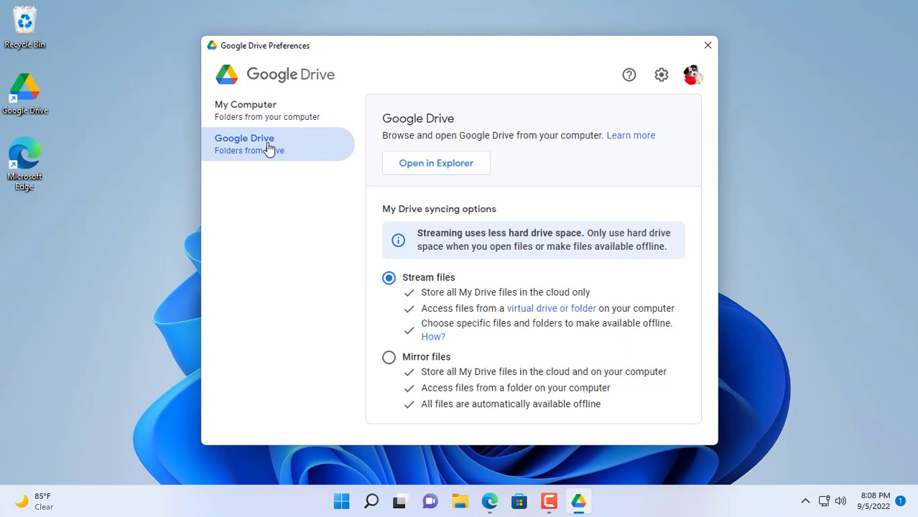
click(707, 46)
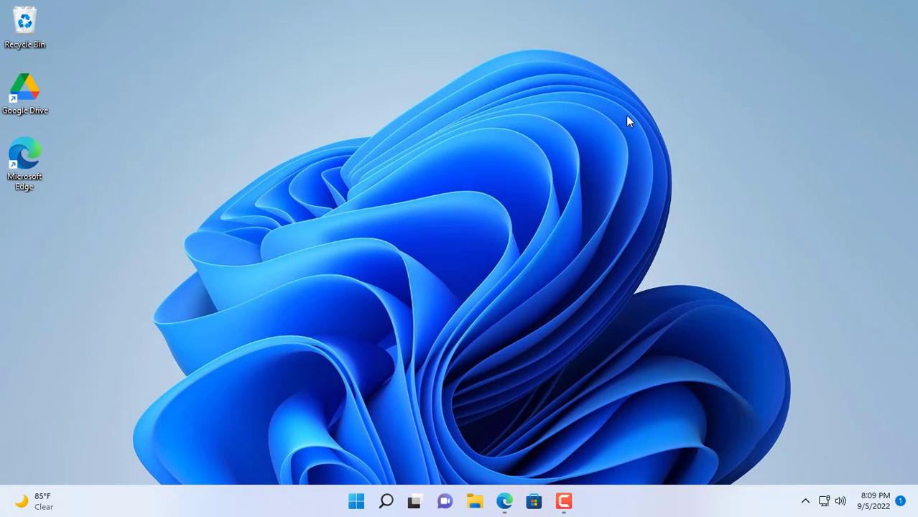
Browse the My Drive folder of the Google Drive (G:) drive in File Explorer and close the window.
click(475, 501)
double_click(351, 240)
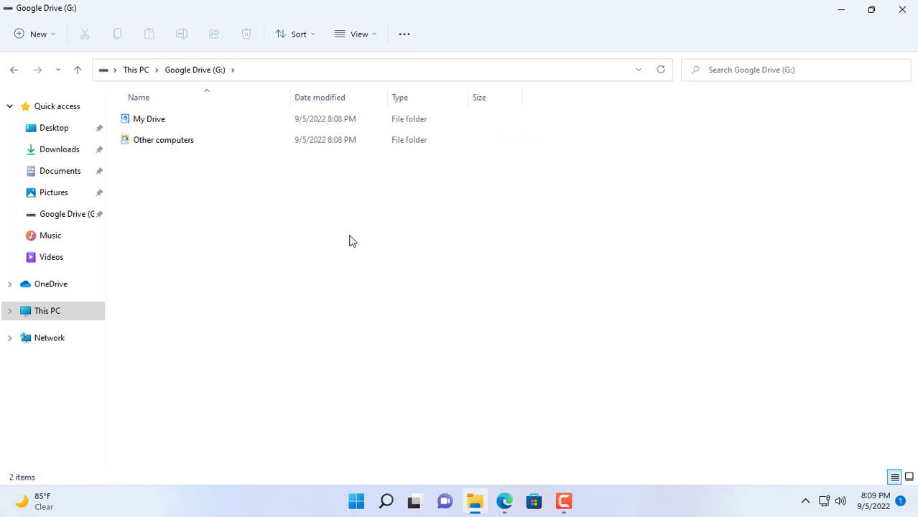
double_click(159, 123)
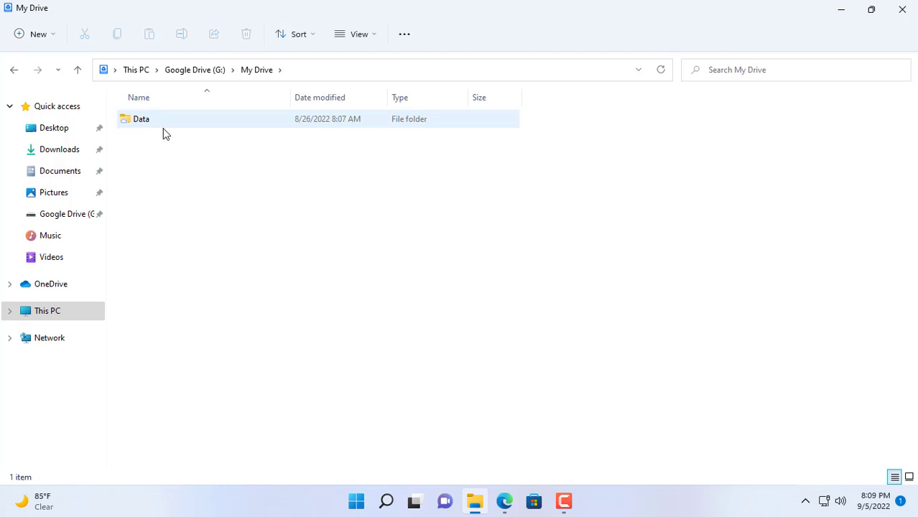
click(160, 123)
click(611, 216)
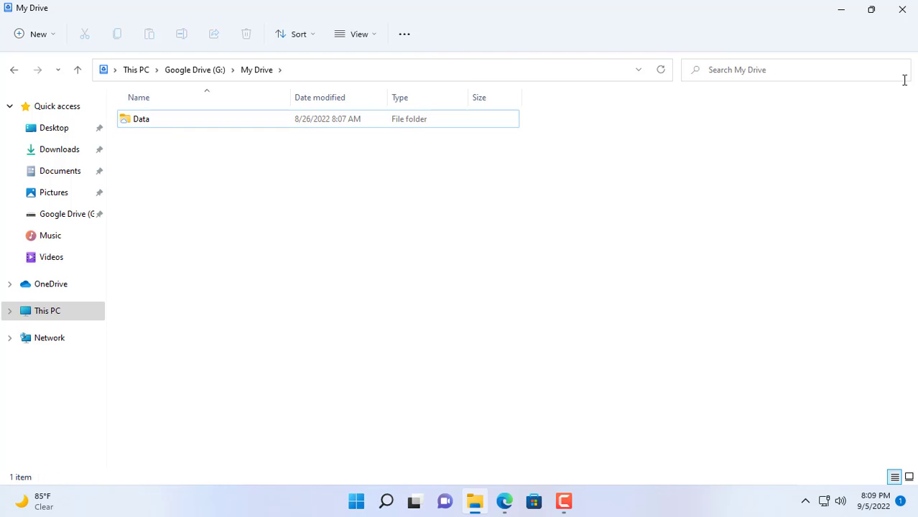
click(903, 10)
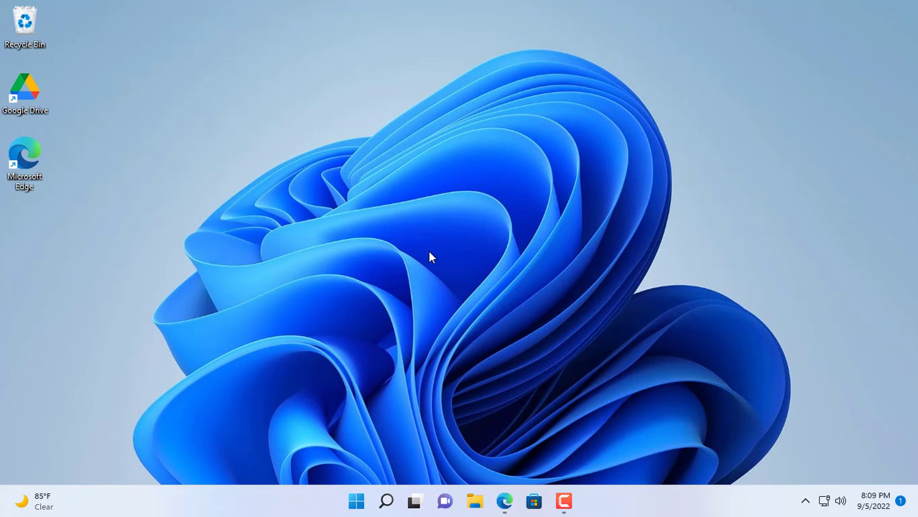
Examine the contents of the Data folder on Local Disk (C:) in File Explorer.
click(474, 501)
click(43, 312)
double_click(180, 230)
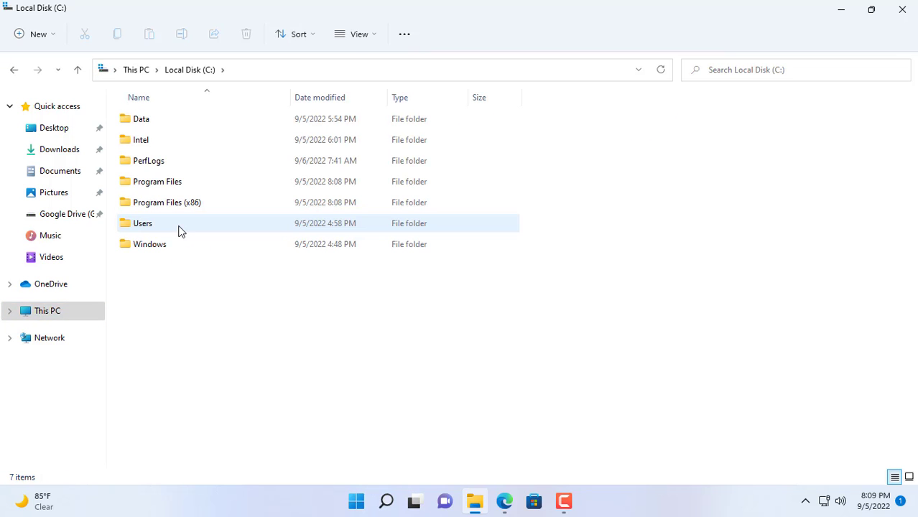
double_click(156, 124)
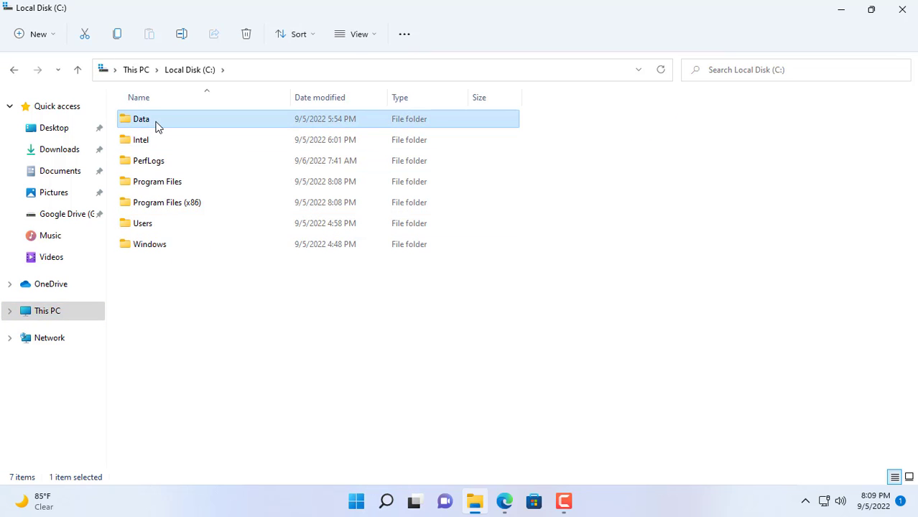
drag(138, 243, 193, 122)
click(181, 127)
click(181, 147)
click(173, 164)
Switch to Microsoft Edge and open the 2BrightSparks SyncBackFree download page, accepting the cookies and dismissing the update notice.
key(alt+Tab)
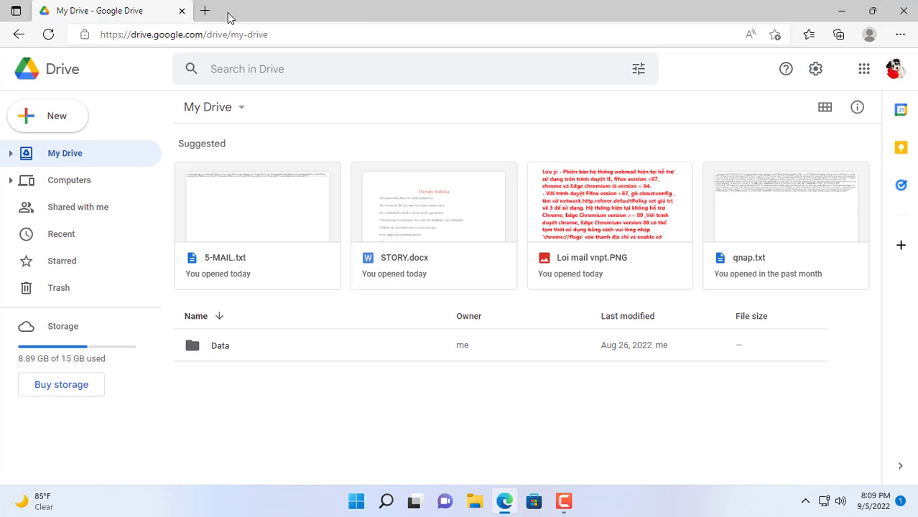
click(205, 12)
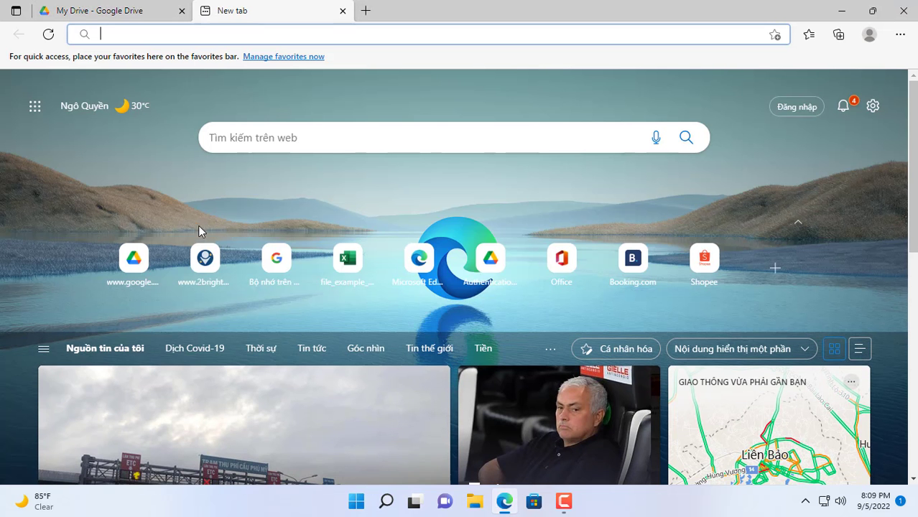
click(207, 270)
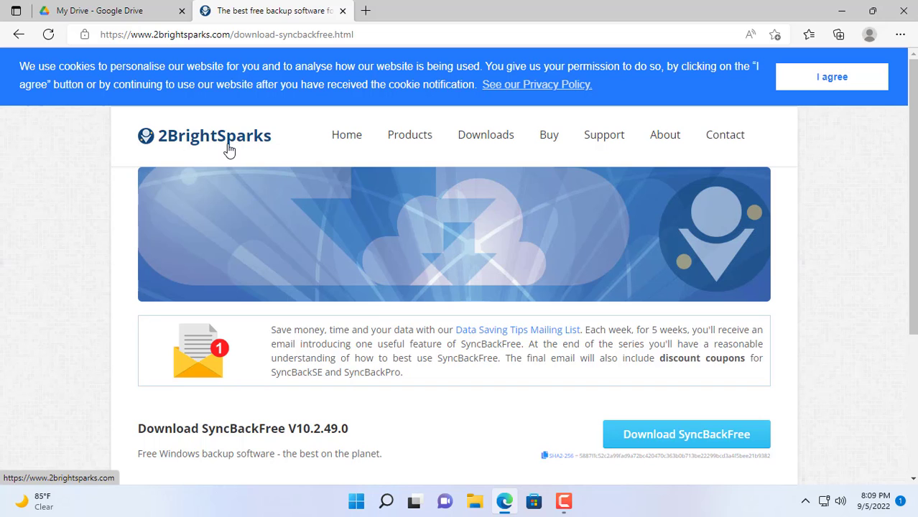
click(845, 81)
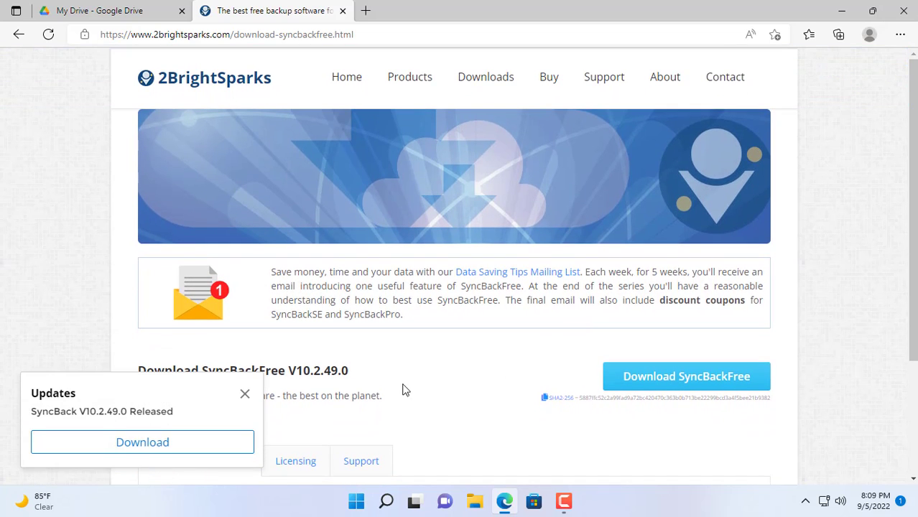
click(245, 394)
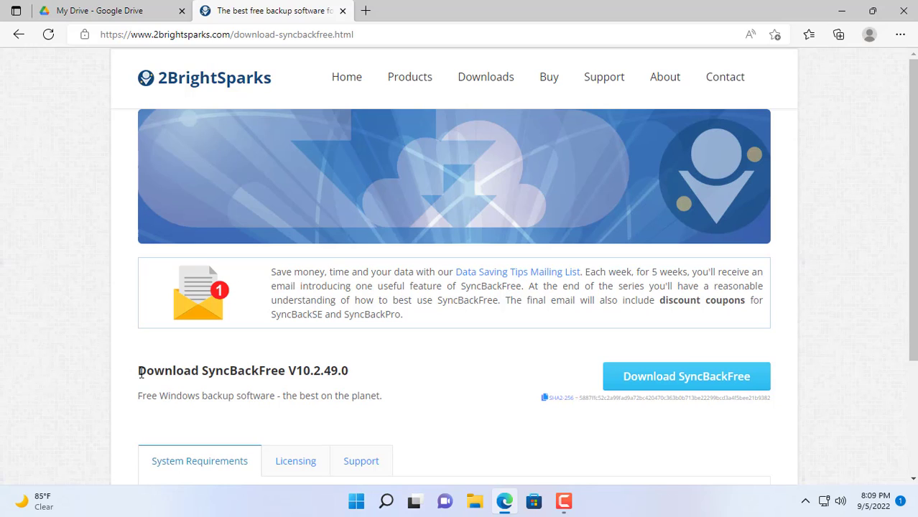
Download SyncBackFree V10.2.49.0 and run SyncBack_Setup.exe.
drag(139, 372, 287, 373)
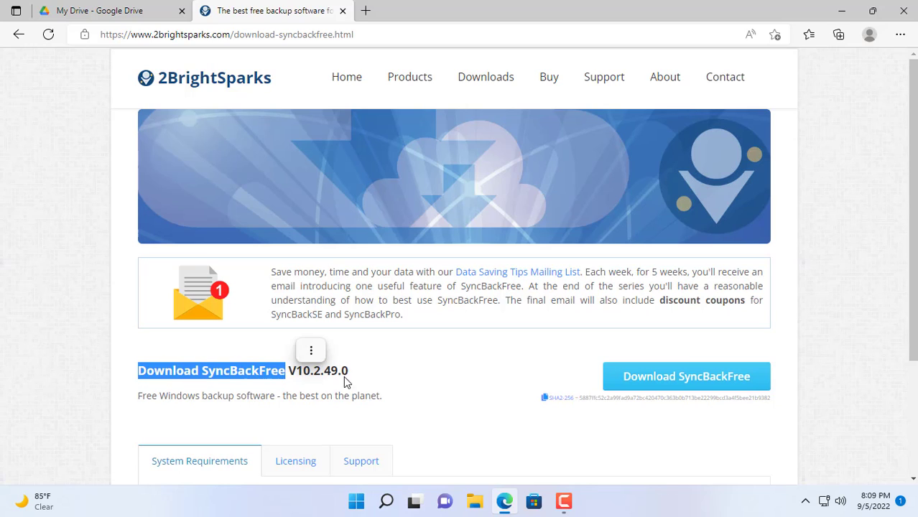
click(682, 383)
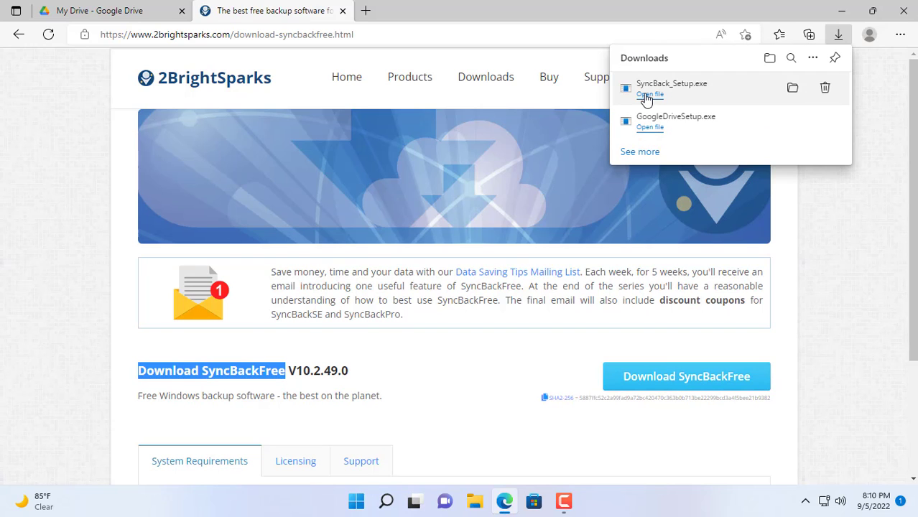
click(649, 95)
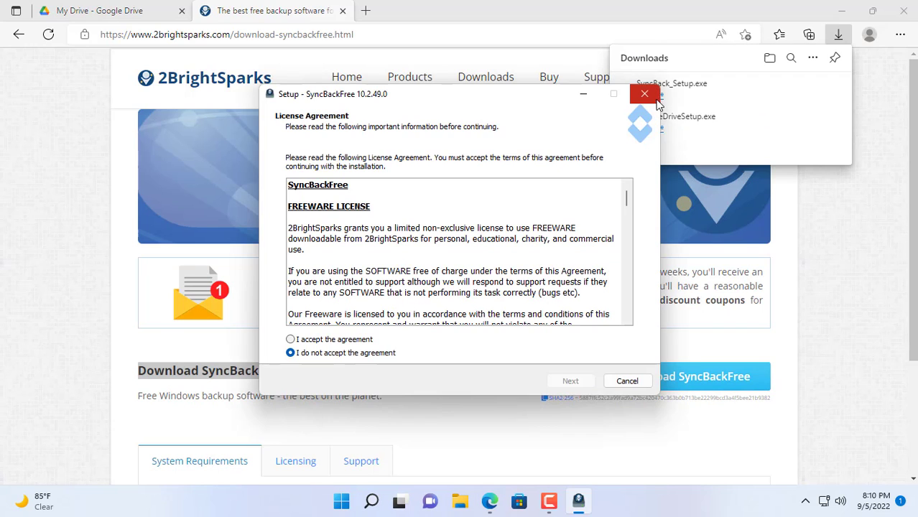
Accept the license agreement, install SyncBackFree and launch it in a maximized window, declining the introduction web page.
click(844, 16)
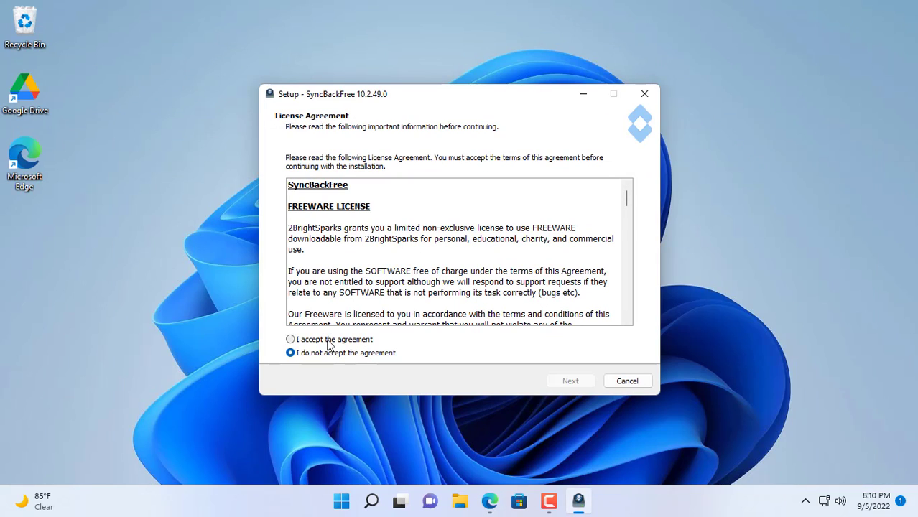
click(329, 342)
click(569, 380)
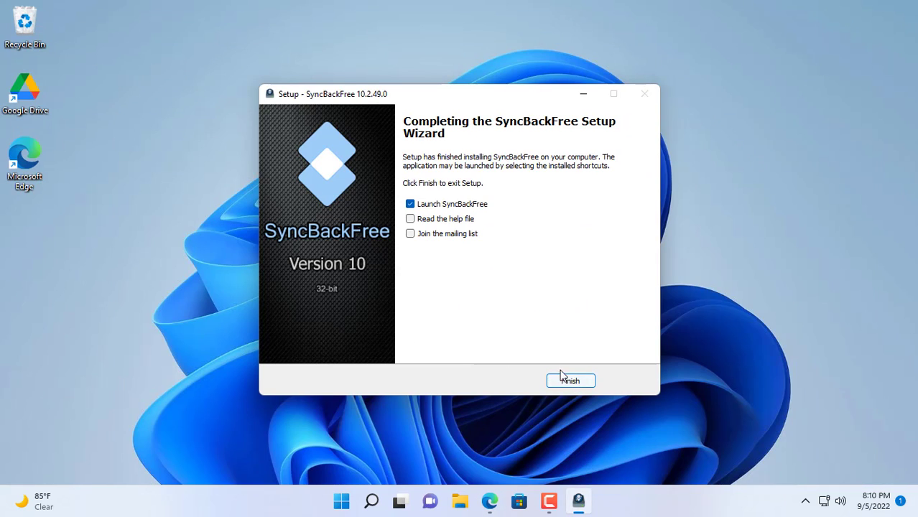
click(570, 382)
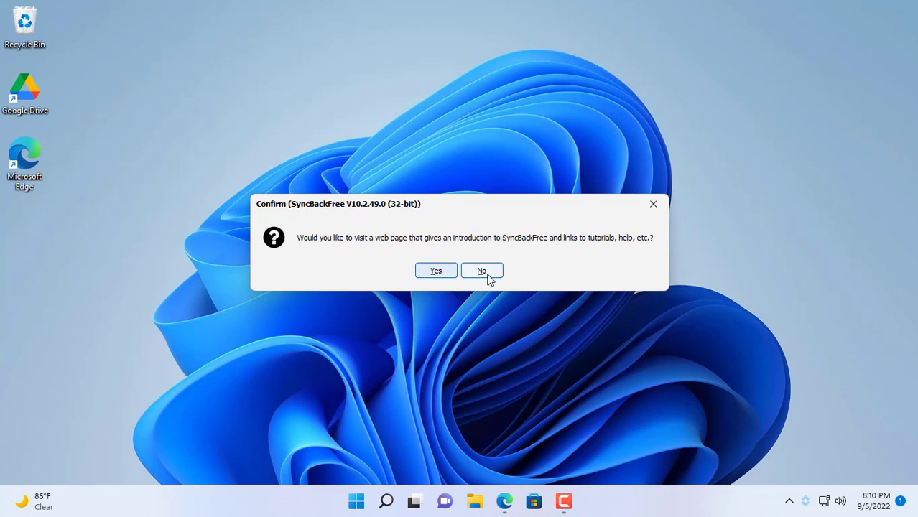
click(478, 277)
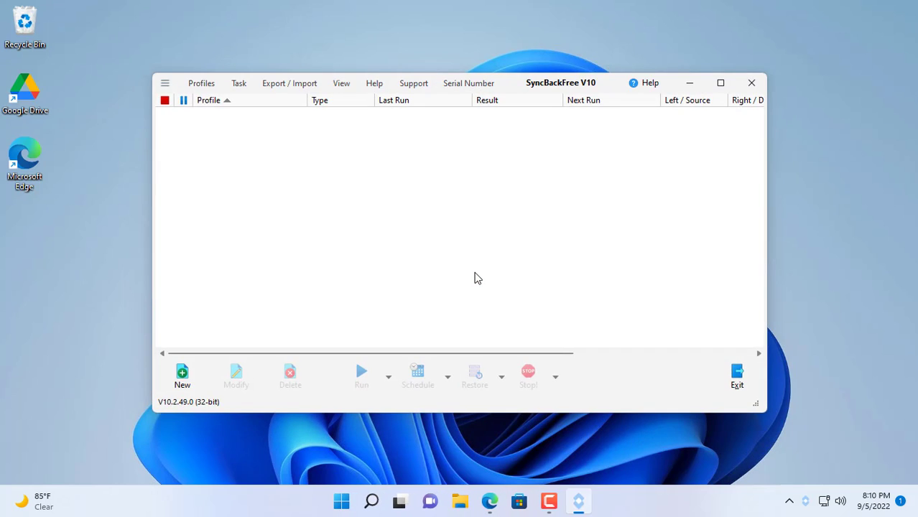
click(720, 82)
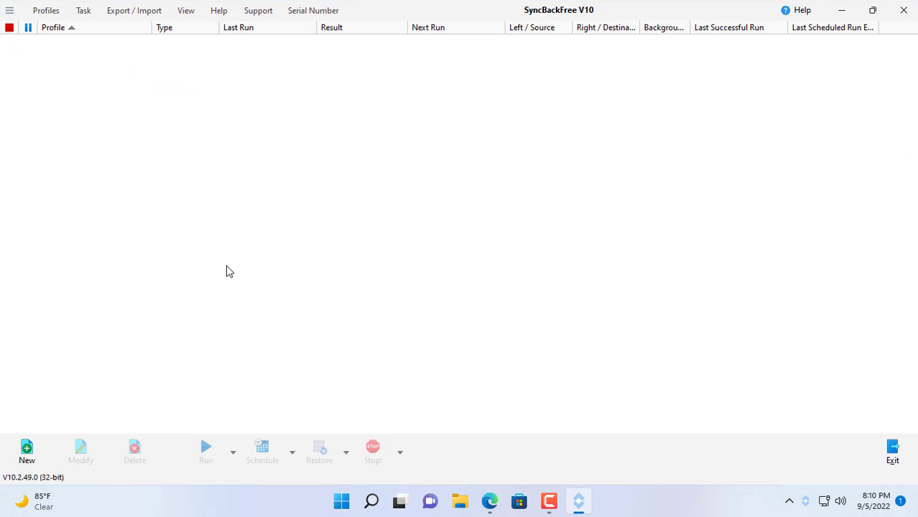
Create a new profile named Backup and choose Backup as its profile type.
click(26, 453)
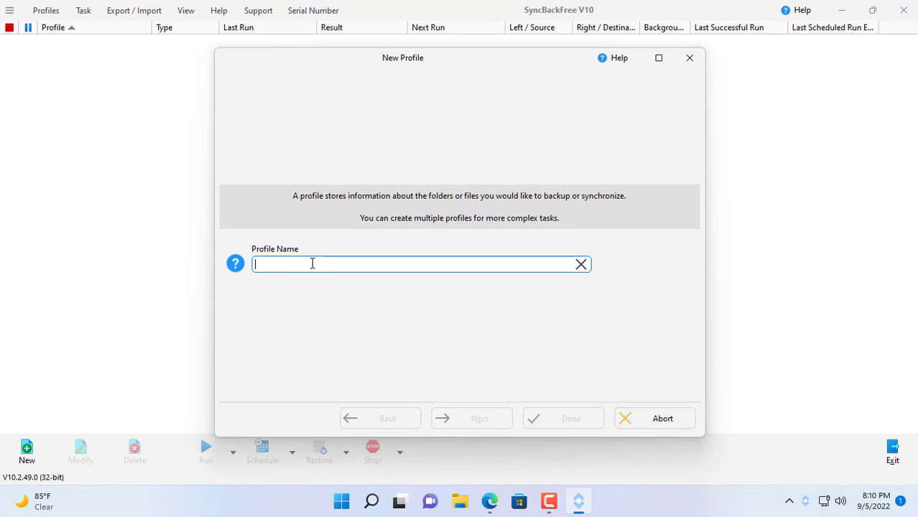
text(Backup)
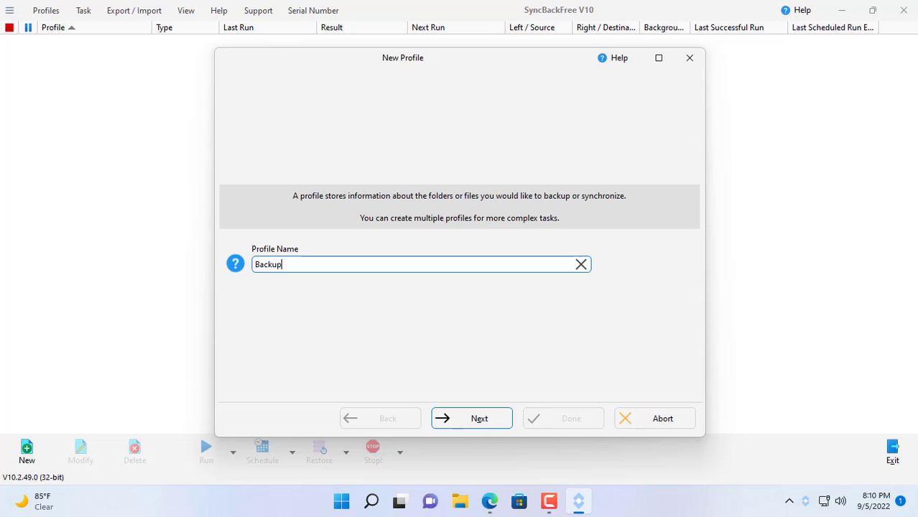
double_click(342, 261)
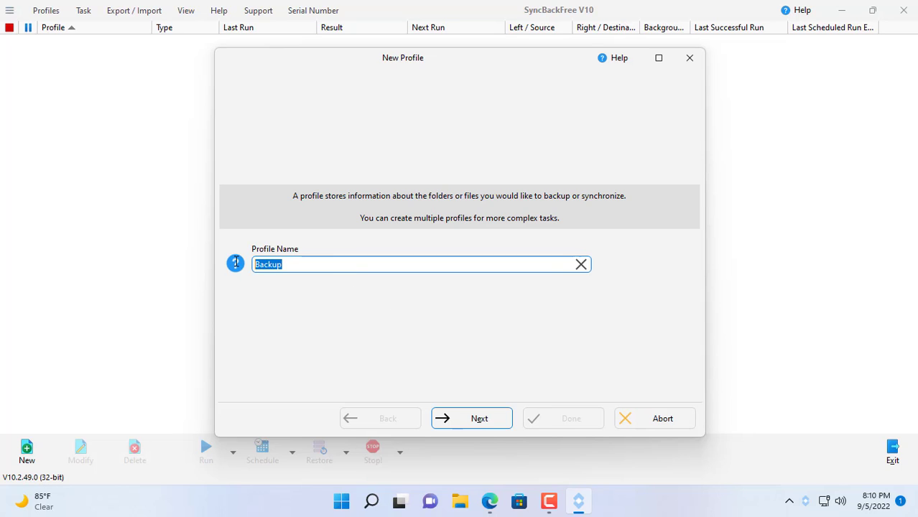
click(480, 419)
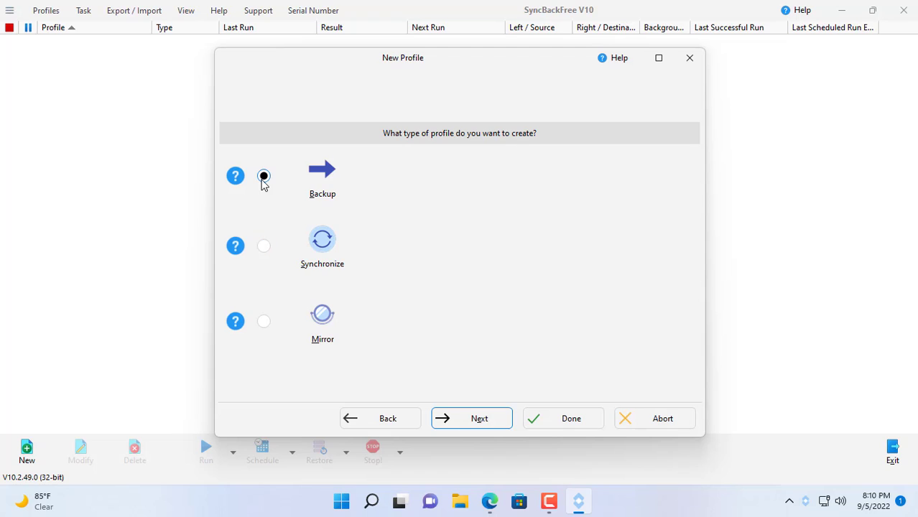
click(264, 246)
click(264, 177)
Read the help topics explaining the Backup, Synchronize (Basic) and Mirror profile types, and close the help file.
click(236, 177)
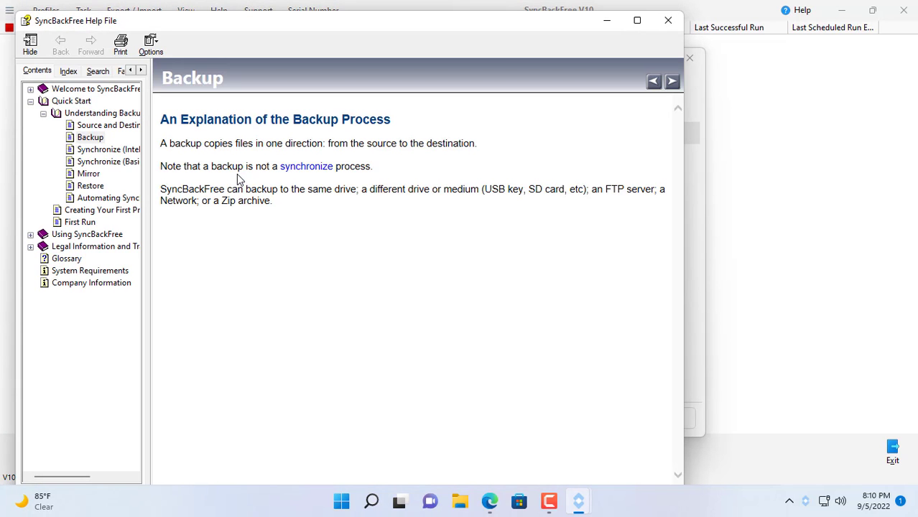
click(98, 141)
click(100, 163)
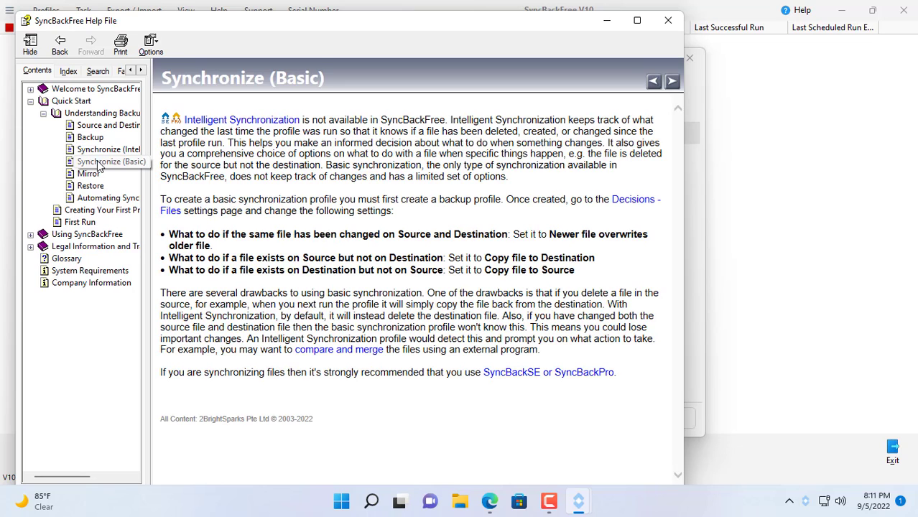
click(96, 177)
click(92, 140)
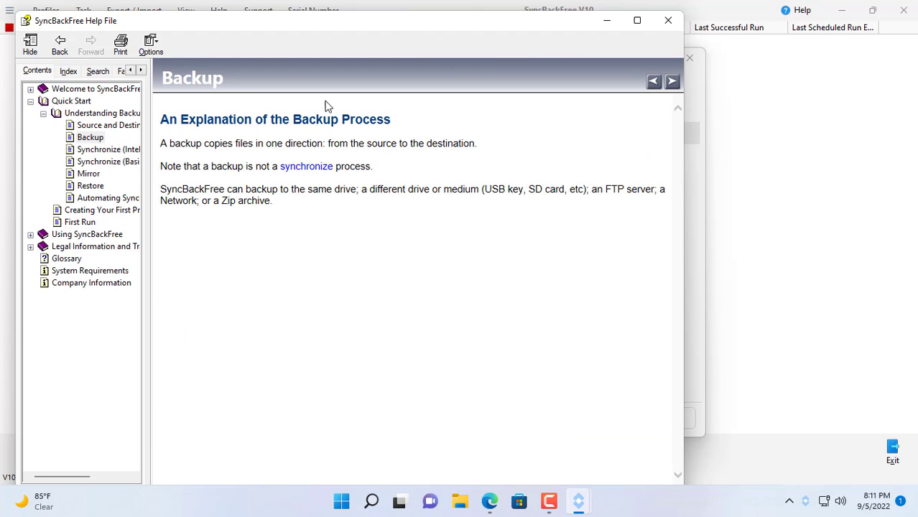
click(664, 22)
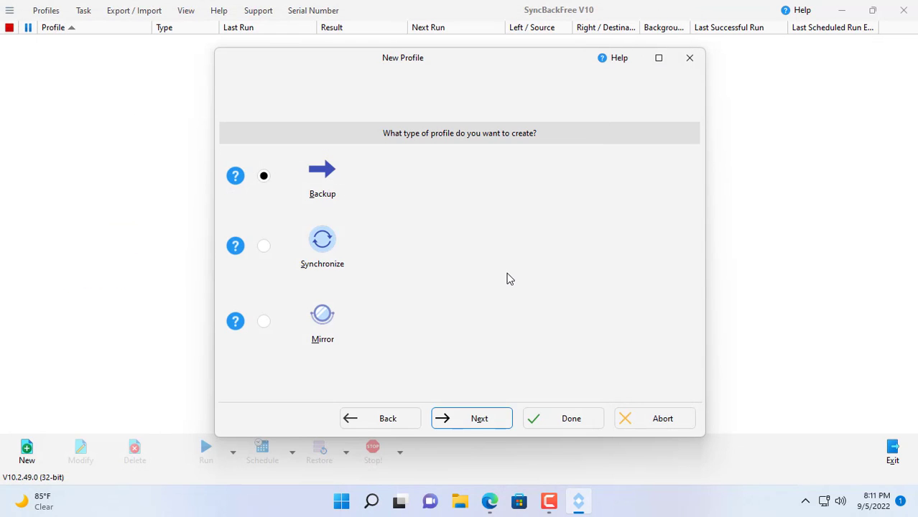
Keep the internal/external drive locations for source and destination, and finish the wizard to open the main profile setup.
click(492, 422)
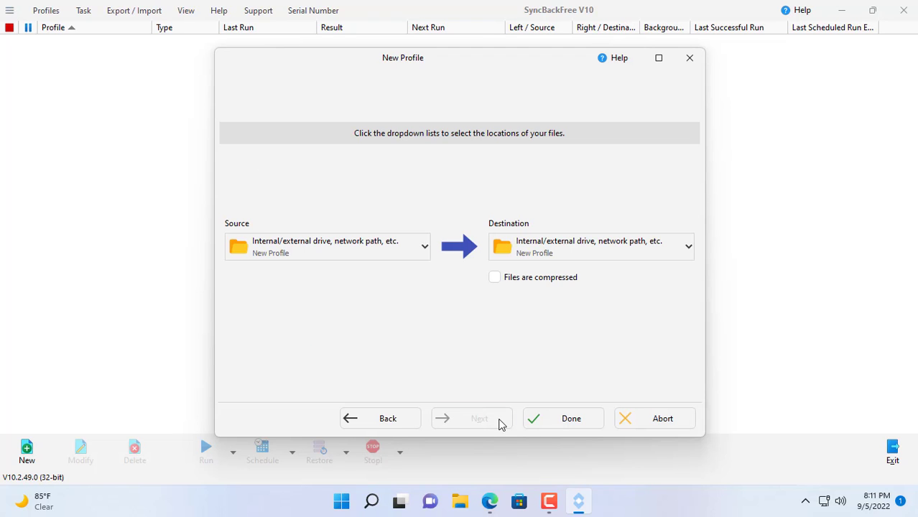
click(568, 424)
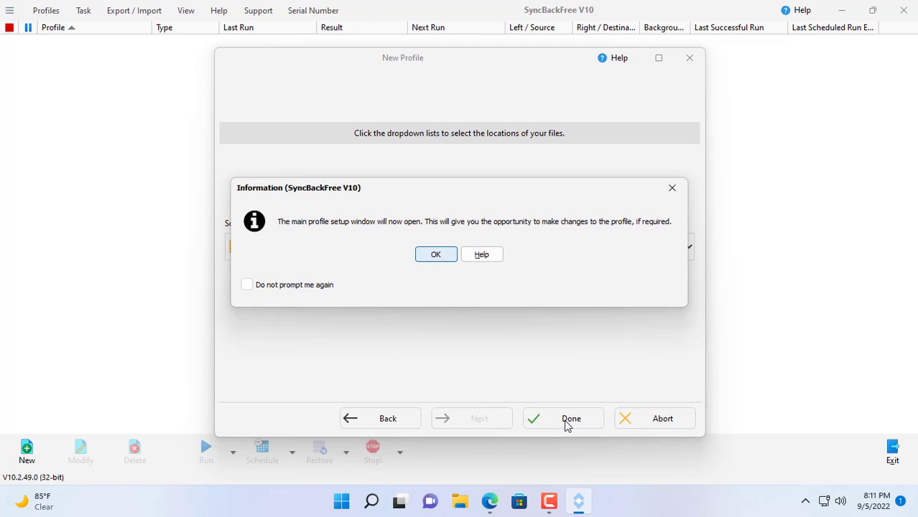
click(444, 253)
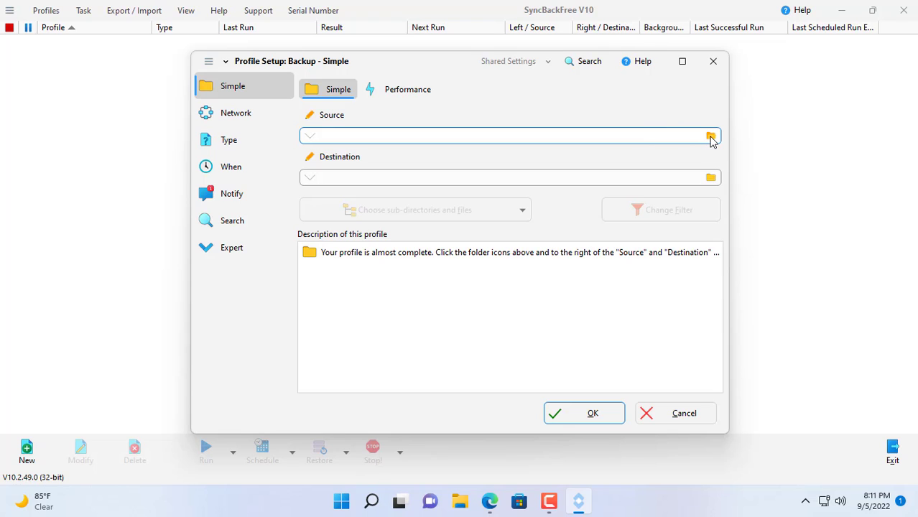
Set the profile's source to the SrcBackup folder inside Data on Local Disk (C:).
click(710, 138)
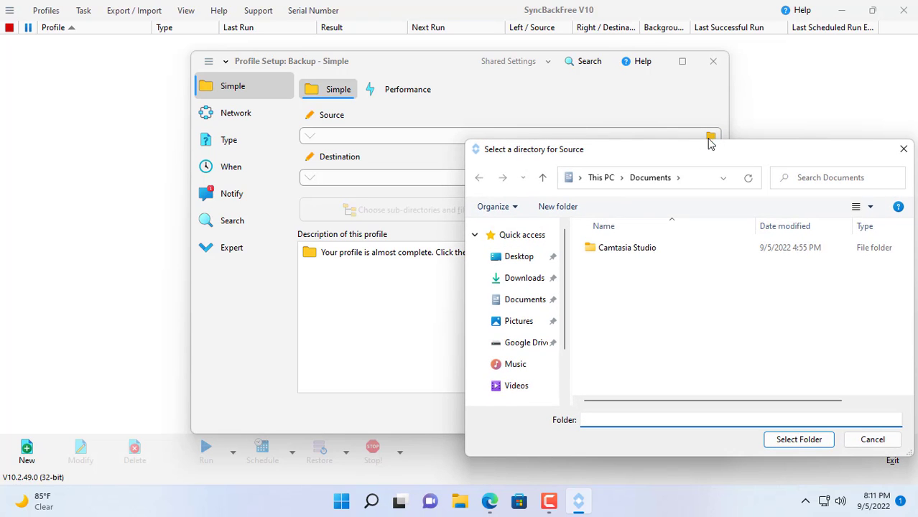
drag(564, 303, 564, 366)
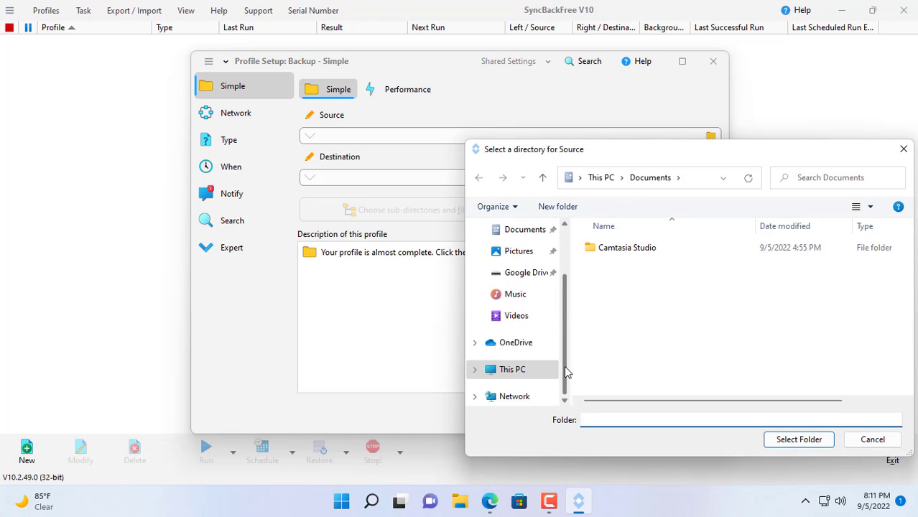
click(518, 374)
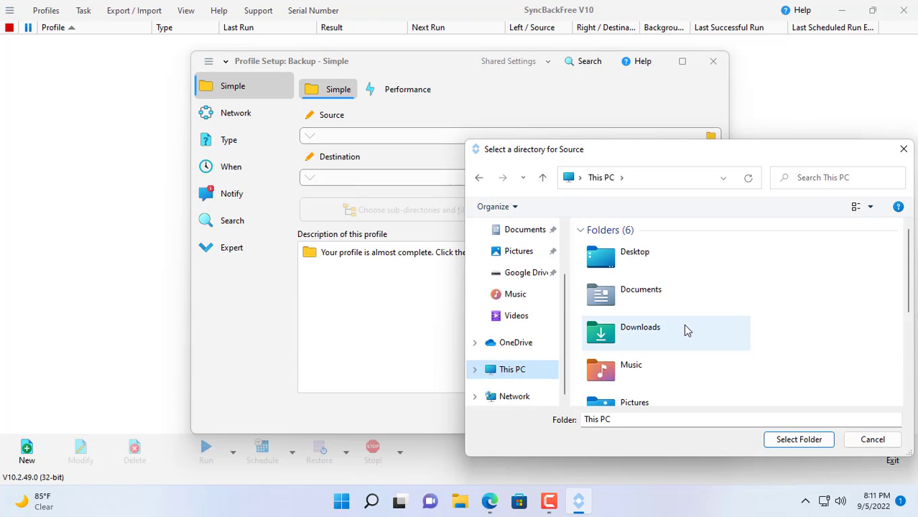
scroll(686, 329, down, 3)
double_click(656, 356)
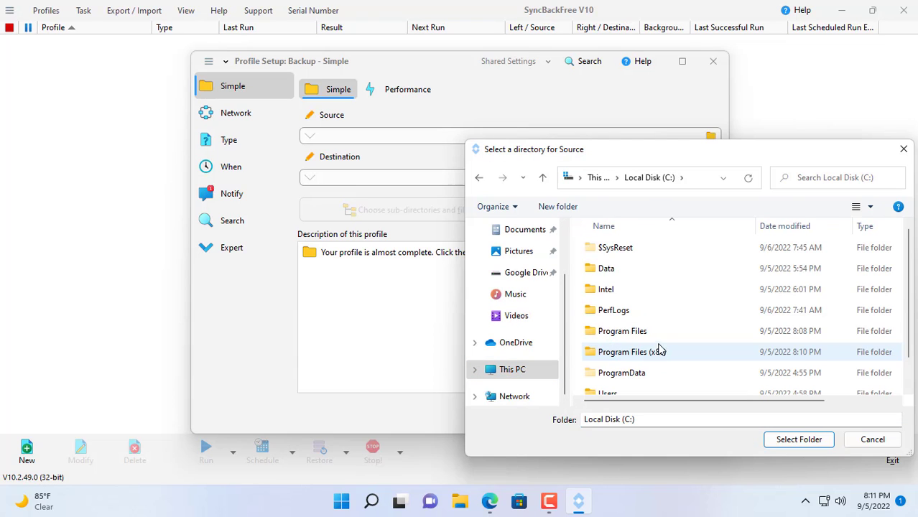
double_click(611, 270)
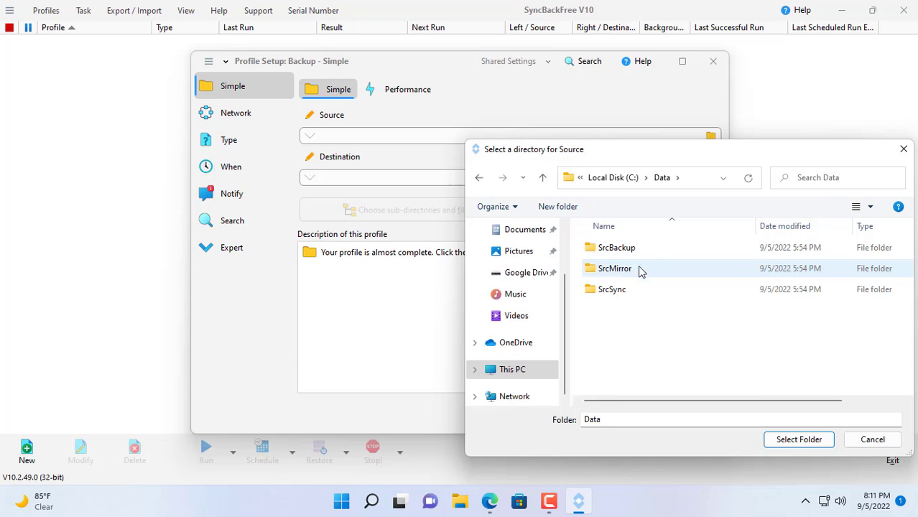
click(618, 251)
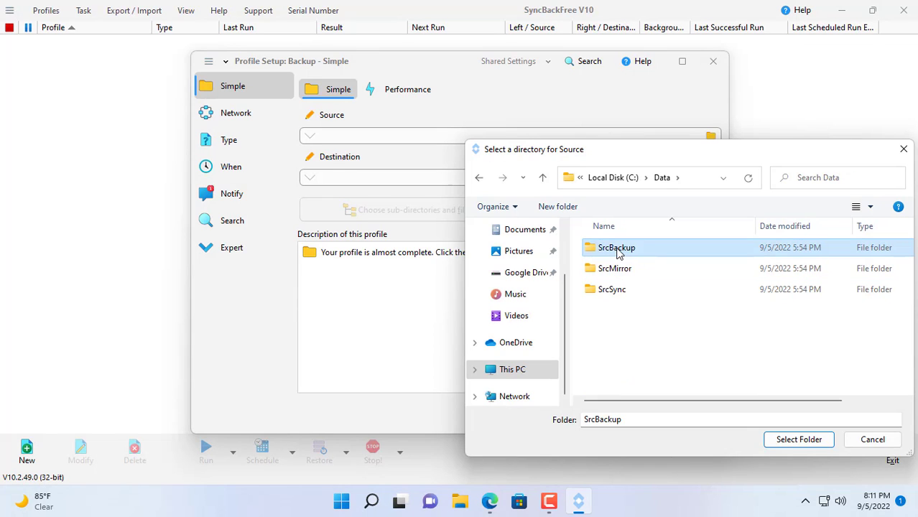
click(798, 439)
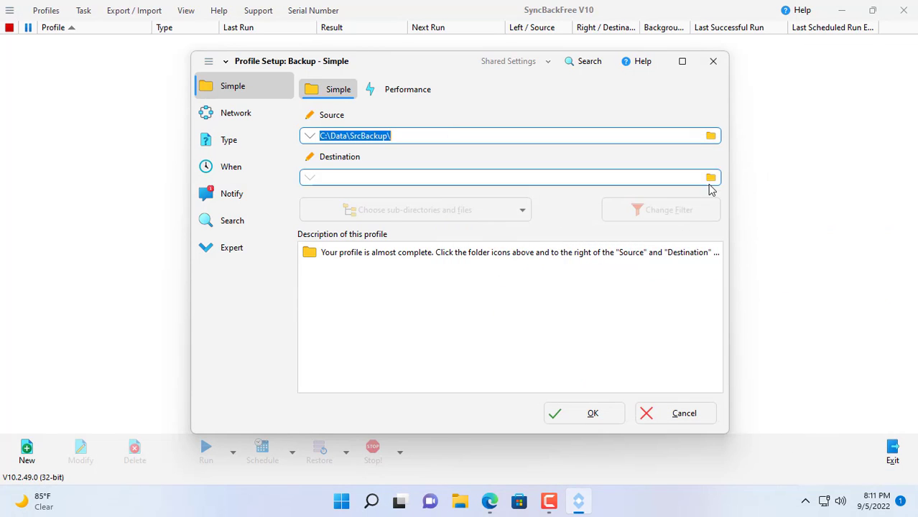
Create a folder named DstBackup in My Drive on Google Drive (G:) and set it as the profile's destination.
click(710, 178)
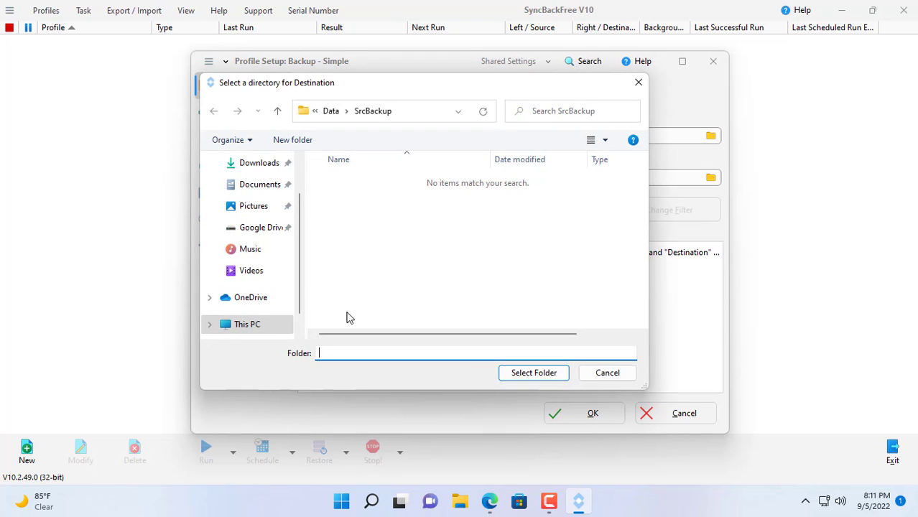
click(274, 326)
scroll(457, 285, down, 5)
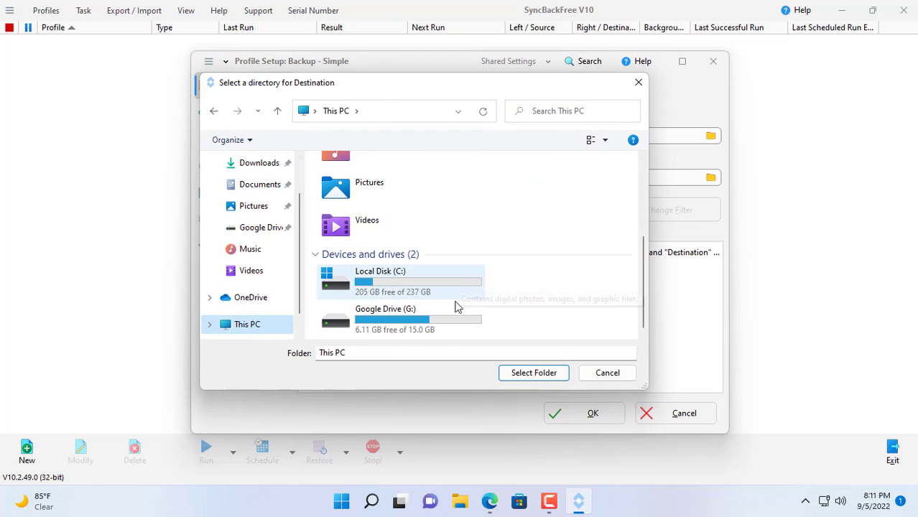
double_click(416, 329)
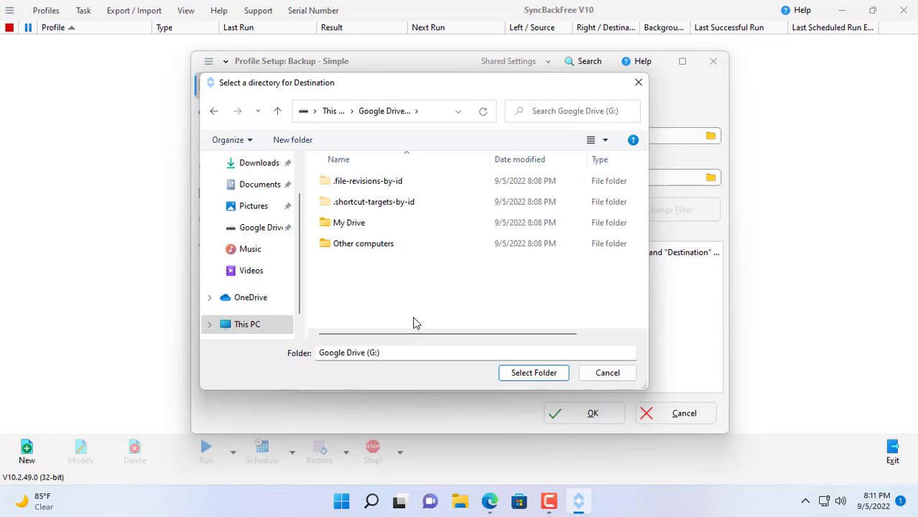
double_click(365, 224)
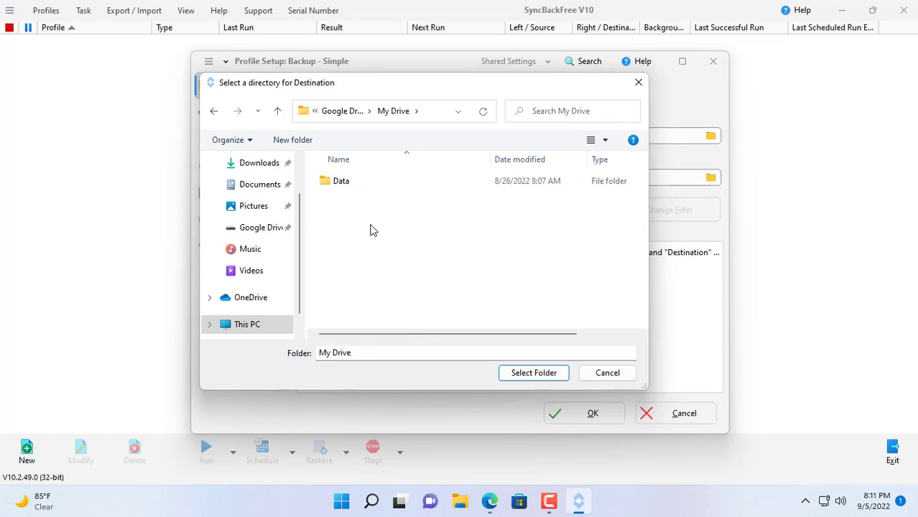
click(297, 141)
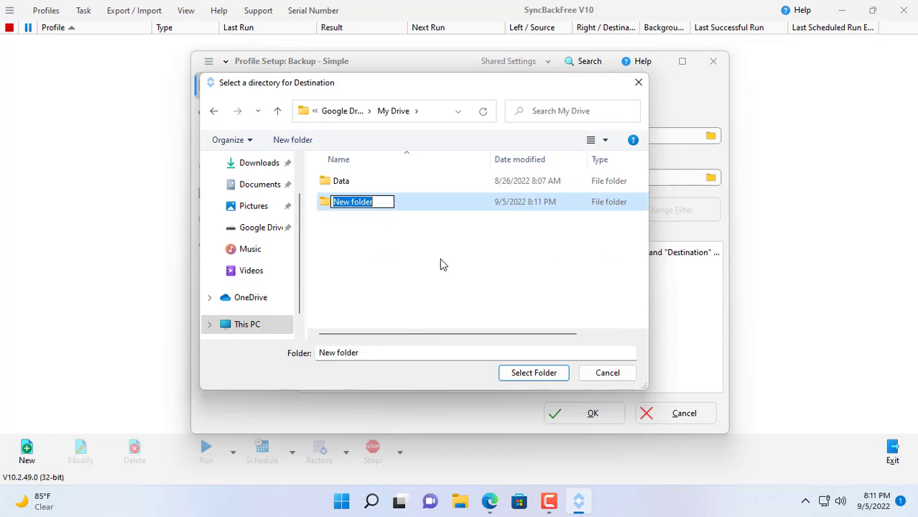
text(DstBack)
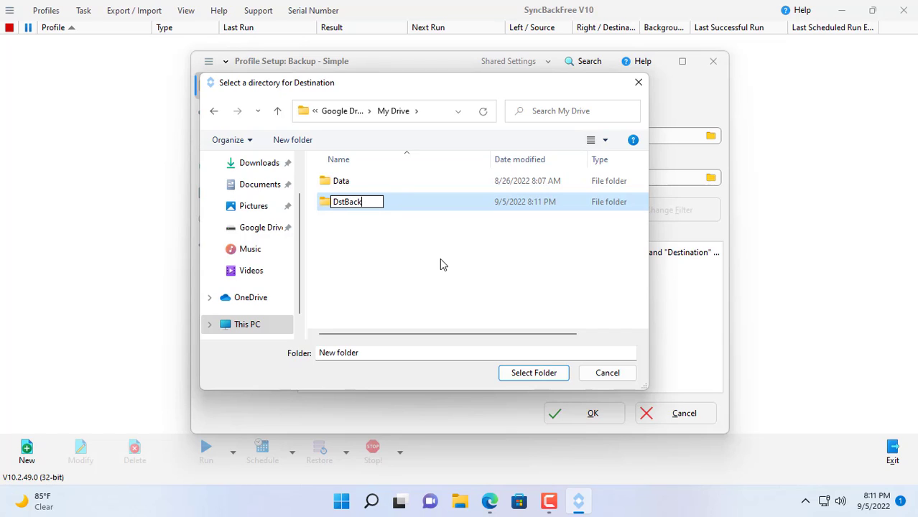
text(up)
key(Return)
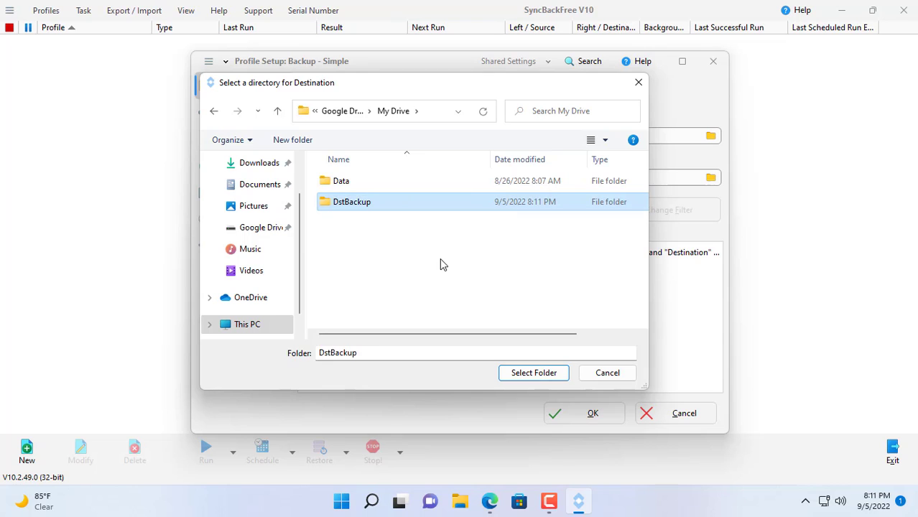
click(529, 373)
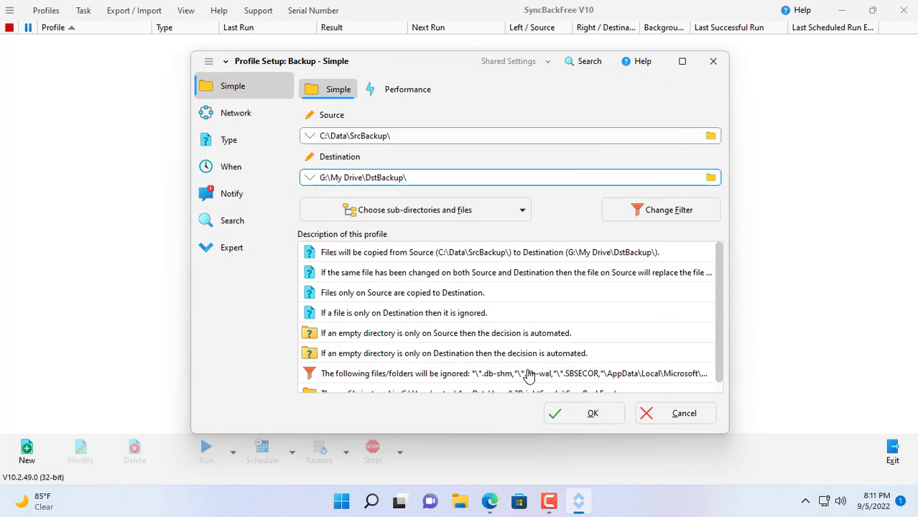
Save the profile, declining the simulated run, and run the Backup profile, continuing past the differences list.
click(589, 417)
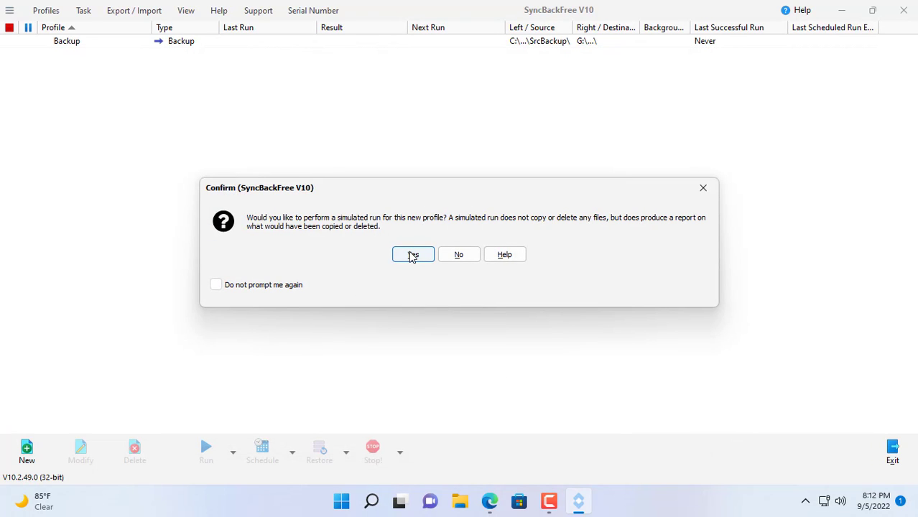
click(454, 258)
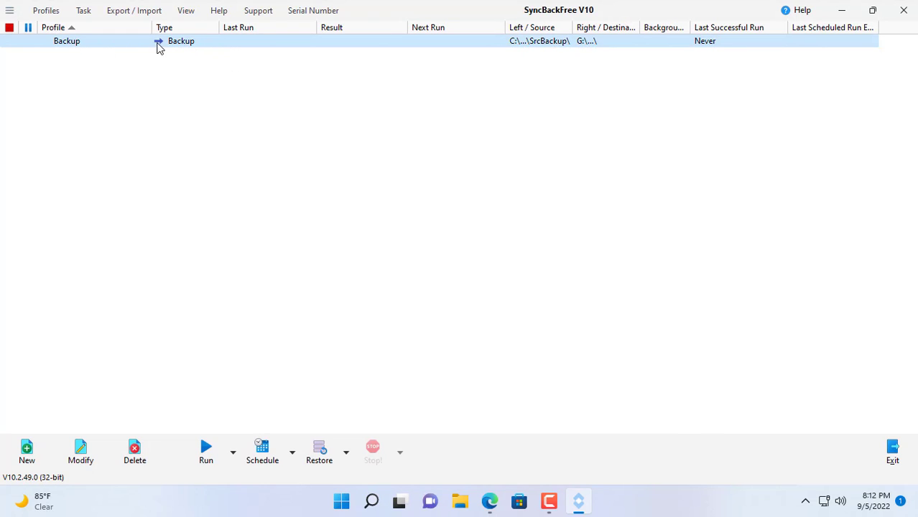
click(206, 449)
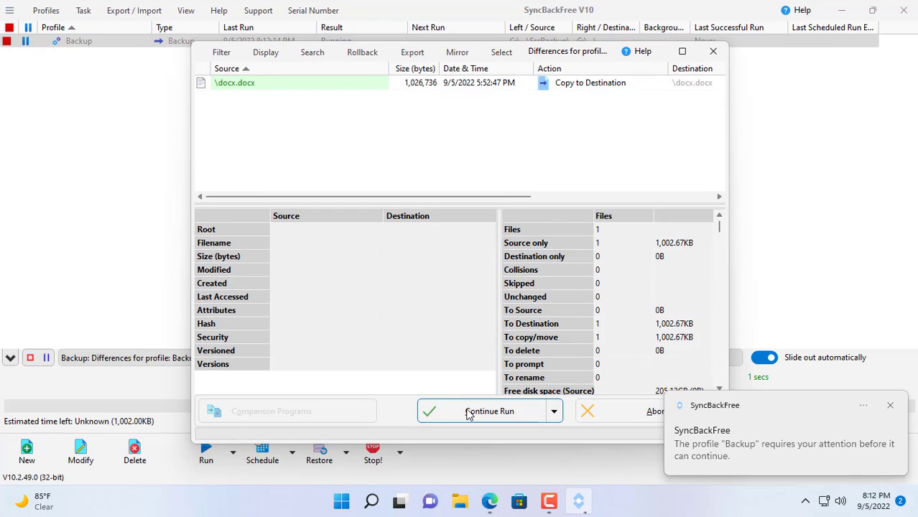
click(468, 415)
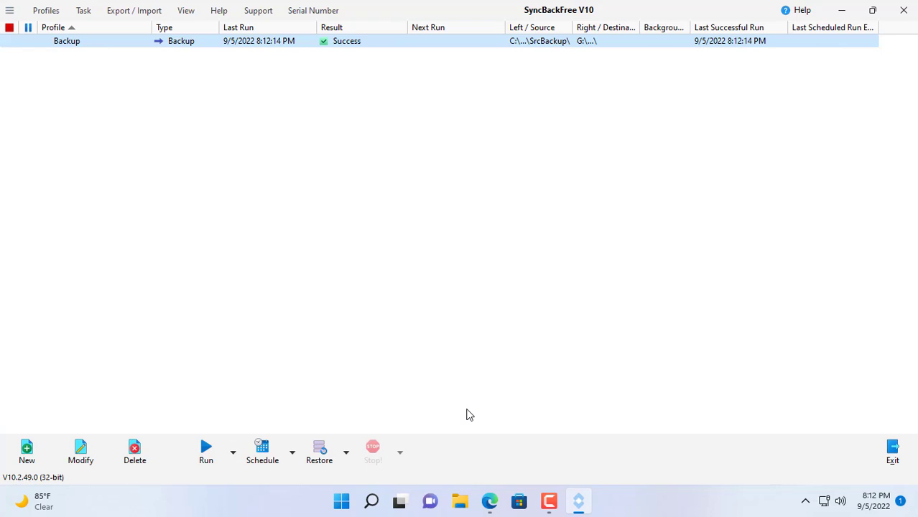
Open the Backup profile's log and examine the result, run totals, and source and destination paths.
right_click(243, 42)
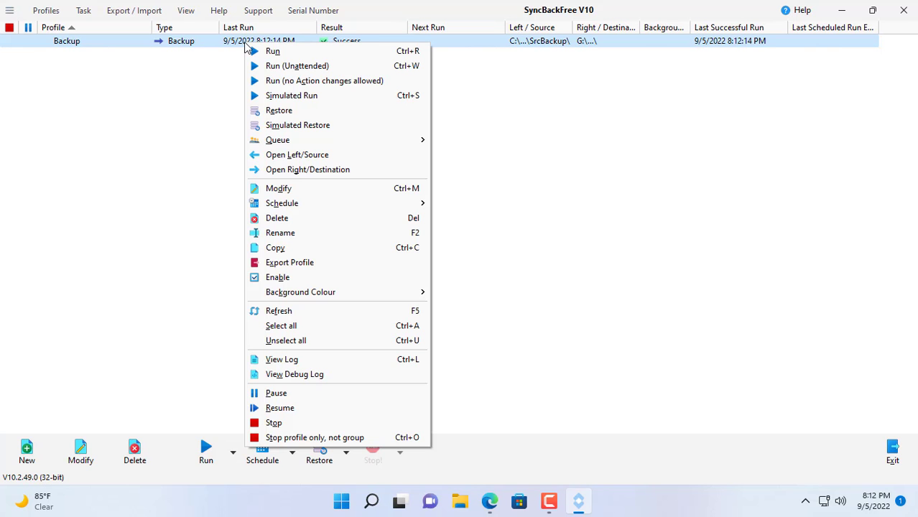
click(309, 359)
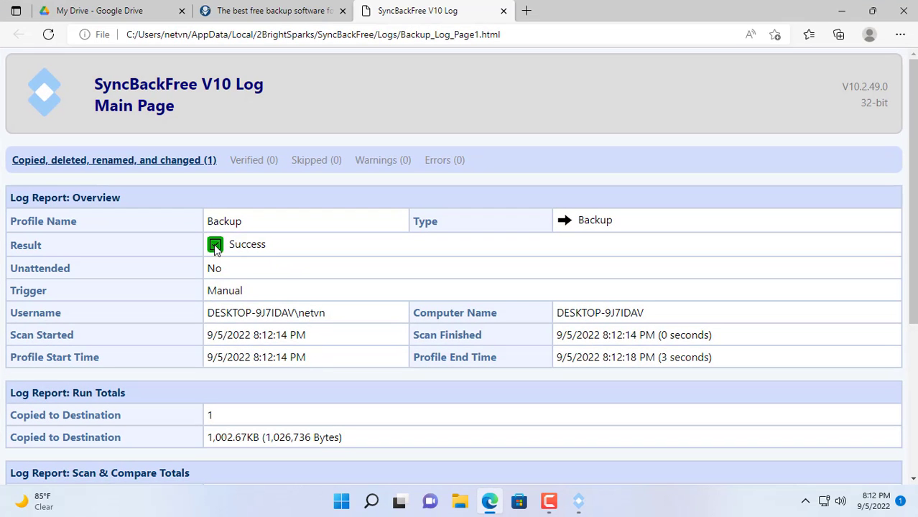
click(301, 412)
scroll(302, 415, down, 3)
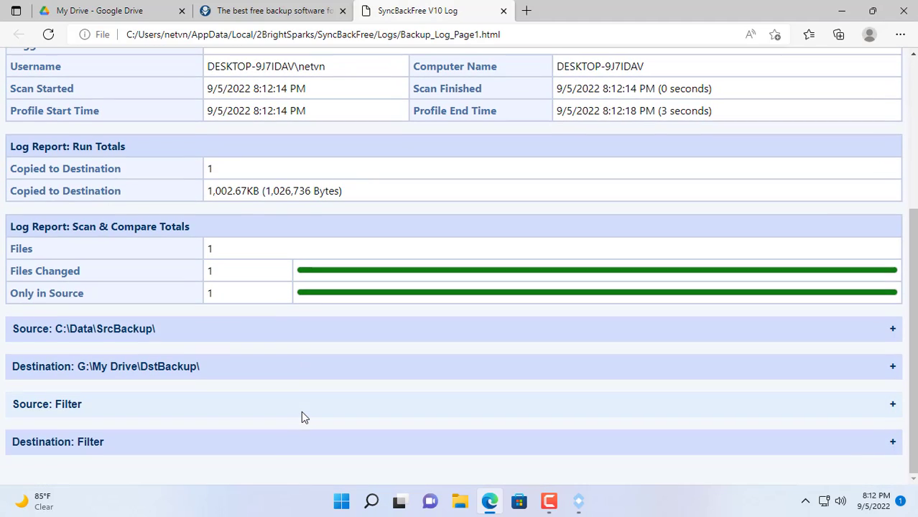
Refresh My Drive in the browser, open the DstBackup folder and check the backed-up docx.docx file.
click(150, 20)
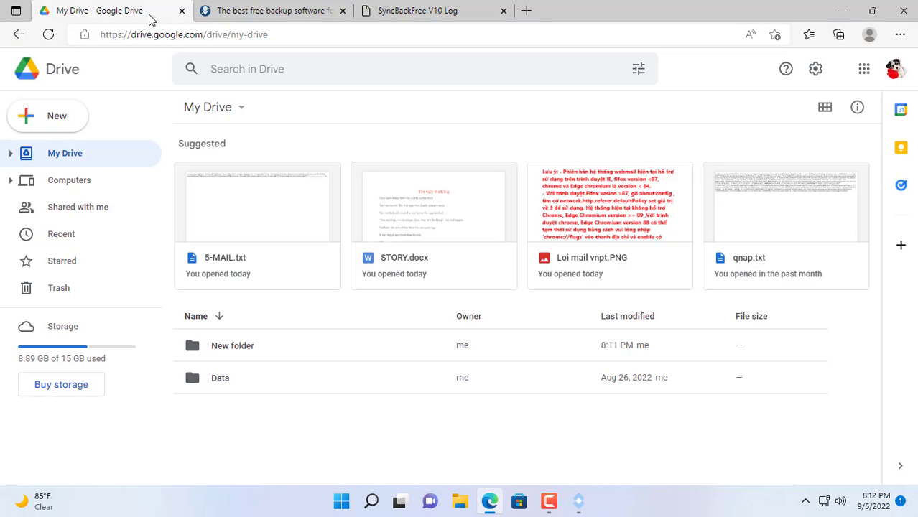
click(49, 36)
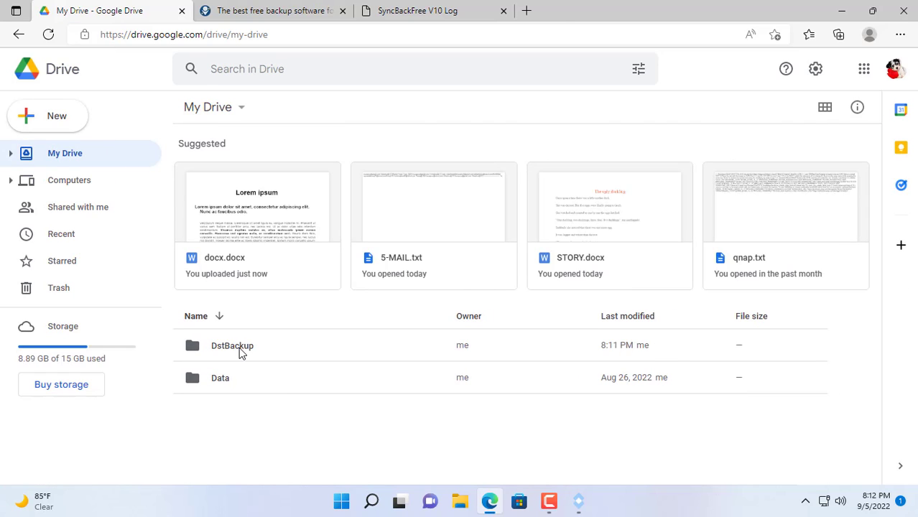
double_click(240, 348)
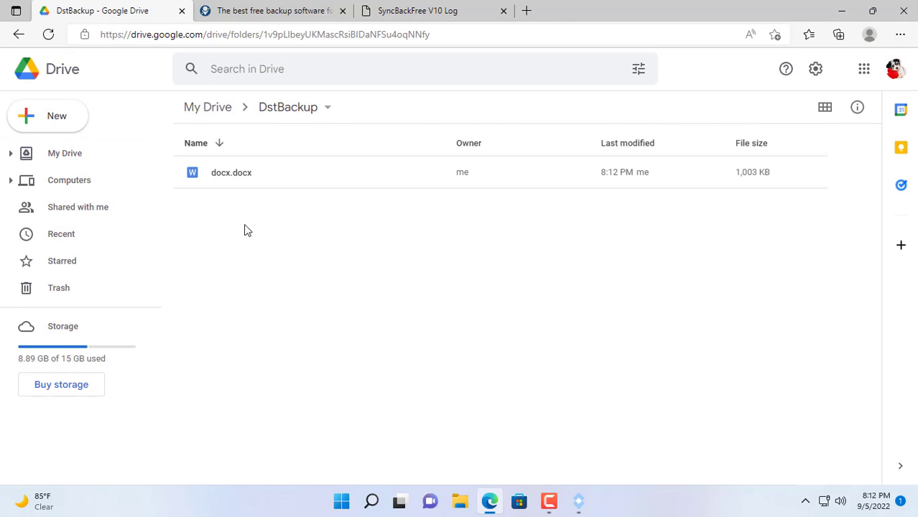
click(235, 179)
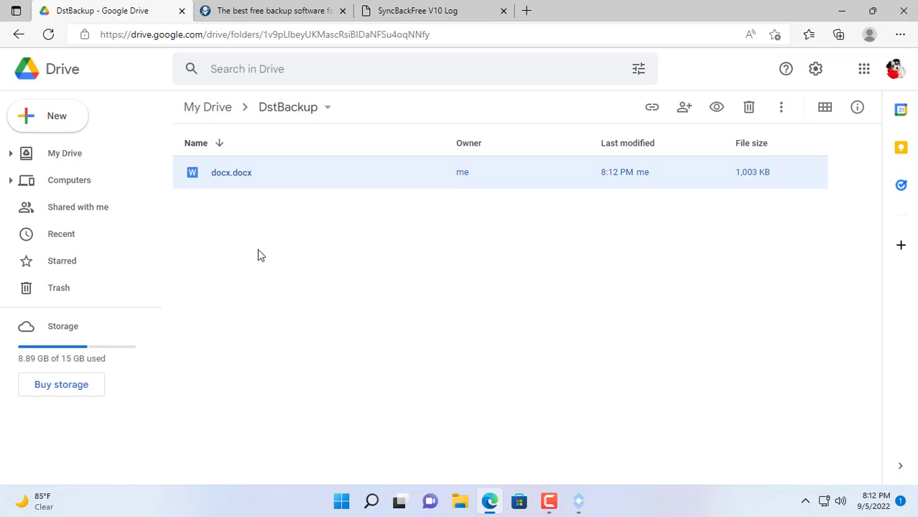
Switch to SyncBackFree and create a new profile named Sync of the Synchronize type, keeping the default locations.
key(alt+Tab)
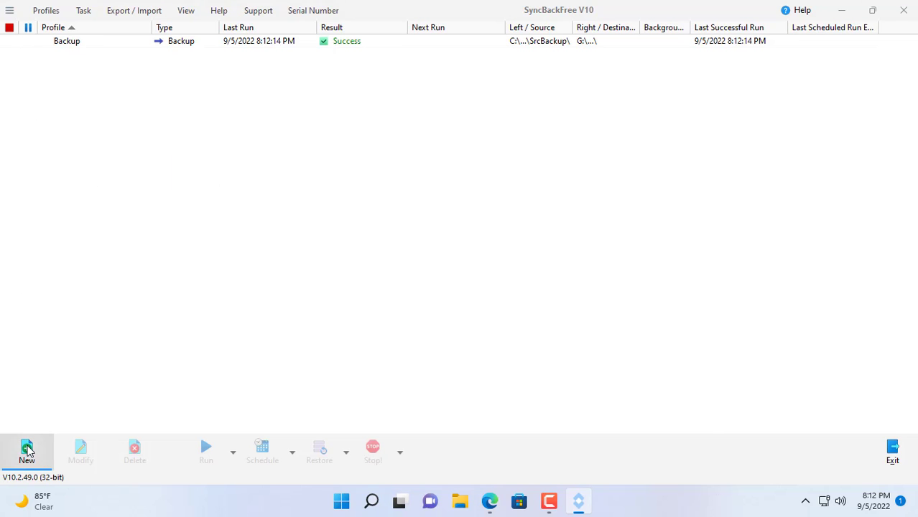
click(26, 450)
text(Sync)
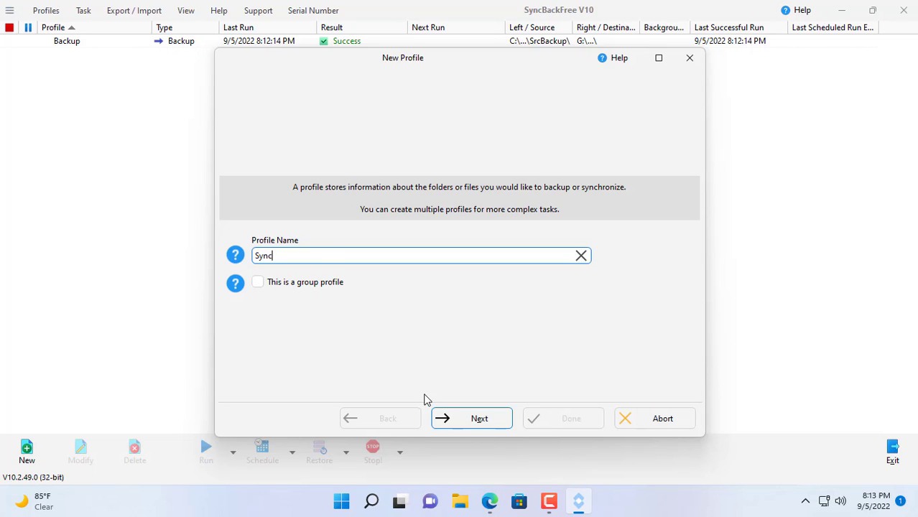
click(458, 423)
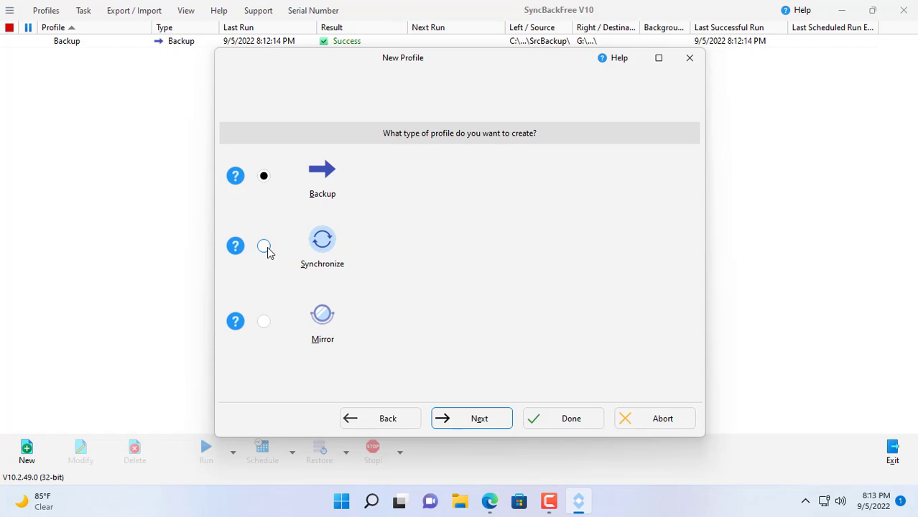
click(264, 247)
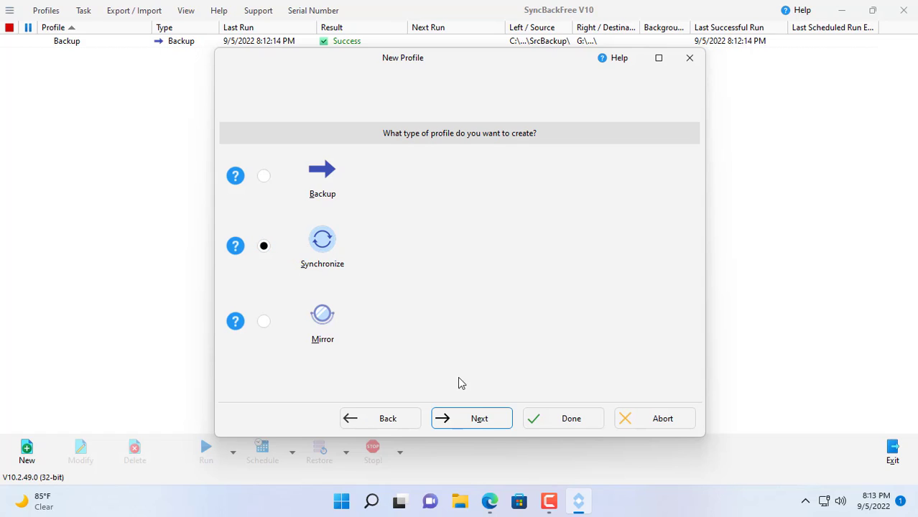
click(505, 419)
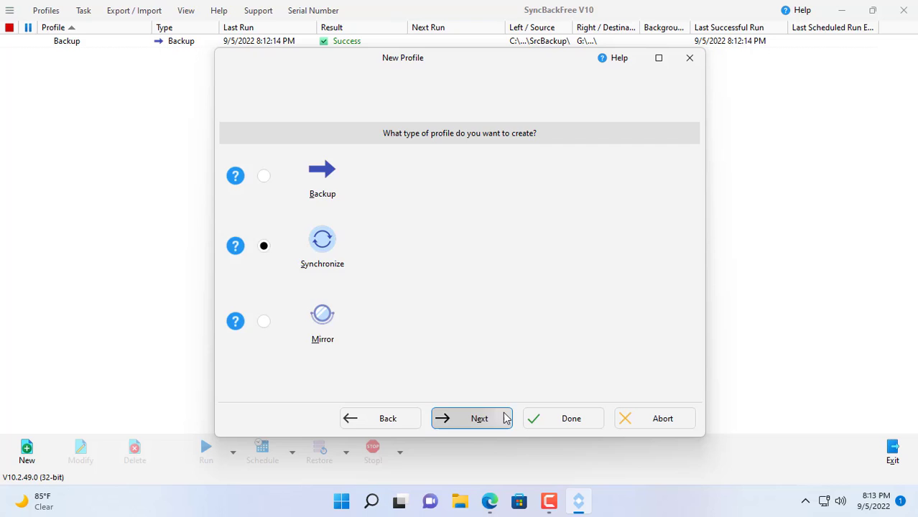
click(572, 420)
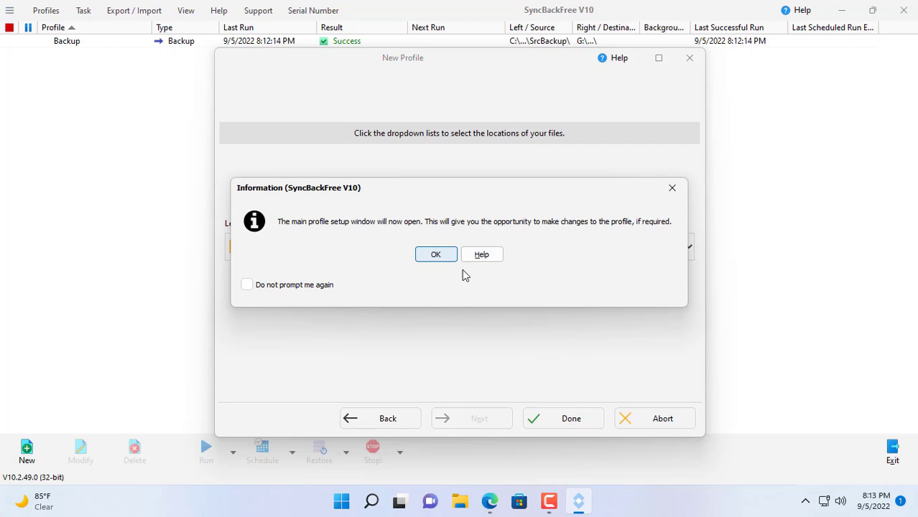
click(442, 254)
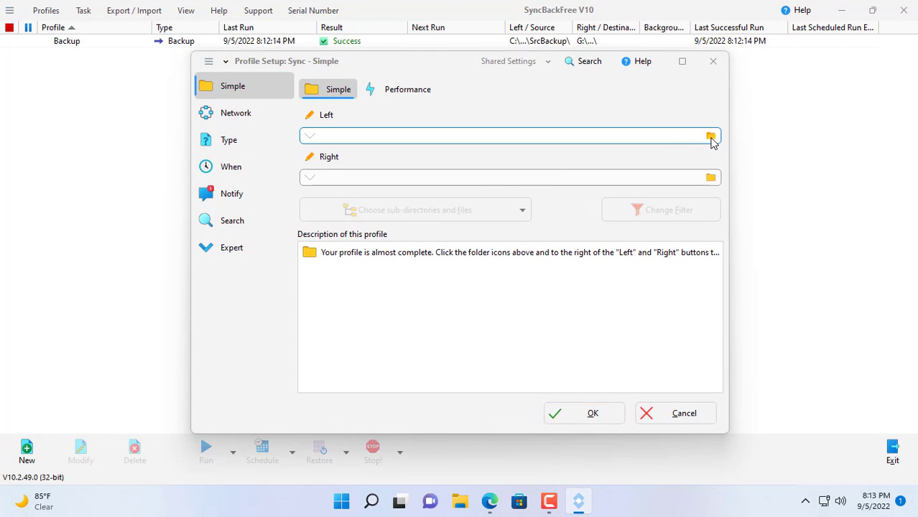
Set the Sync profile's left directory to the SrcSync folder inside Data on Local Disk (C:).
click(711, 137)
click(629, 290)
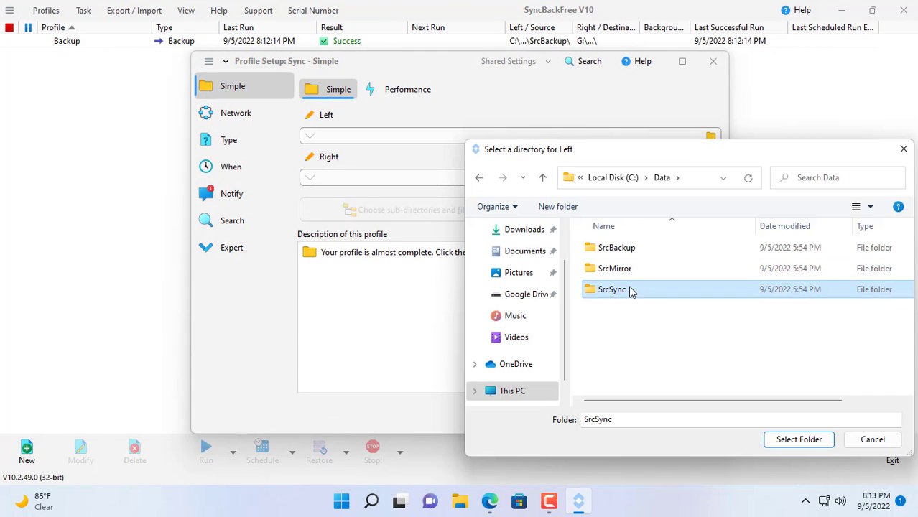
click(799, 440)
Create a folder named DstSync in My Drive on Google Drive (G:) and set it as the Sync profile's right directory.
click(711, 177)
click(431, 326)
double_click(431, 327)
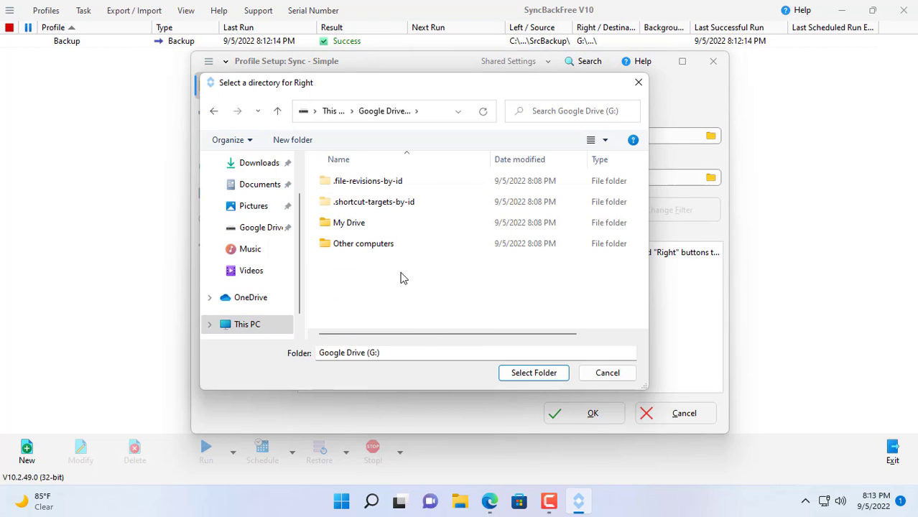
double_click(383, 227)
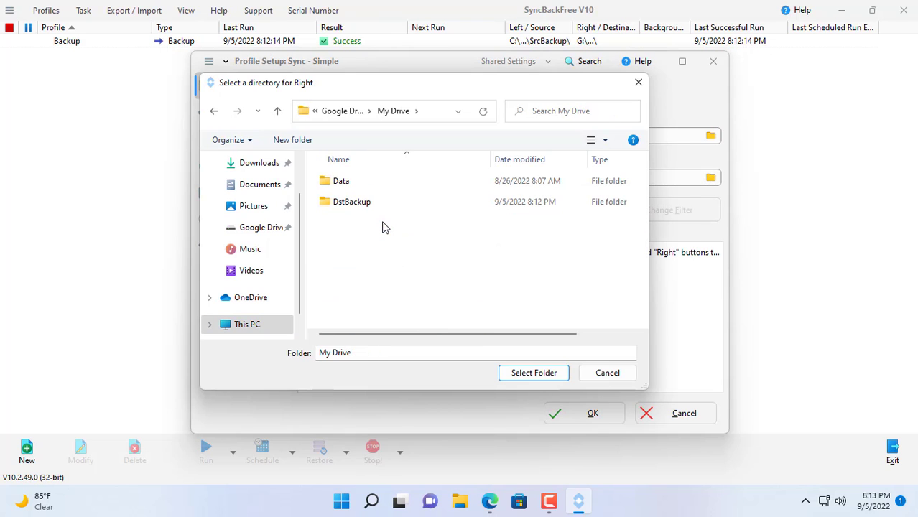
click(308, 142)
text(DstSync)
key(Return)
click(520, 378)
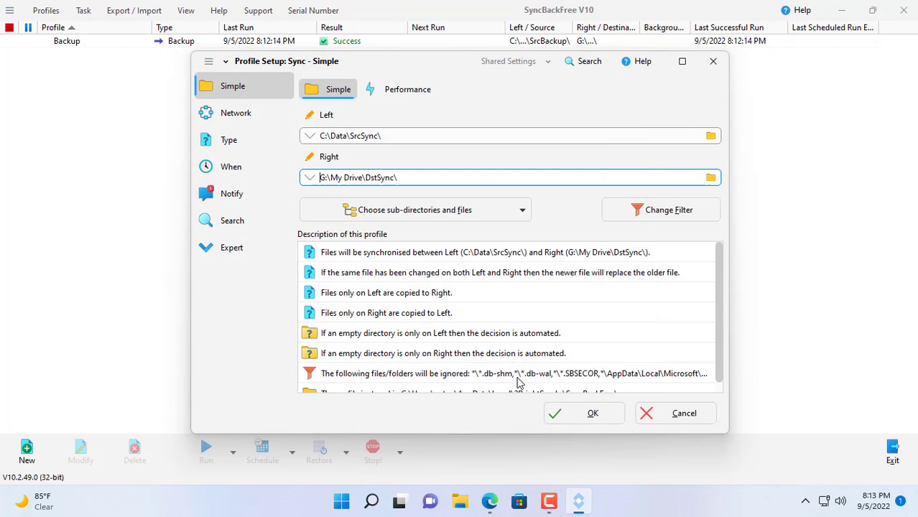
Save the Sync profile and decline the simulated run.
click(571, 413)
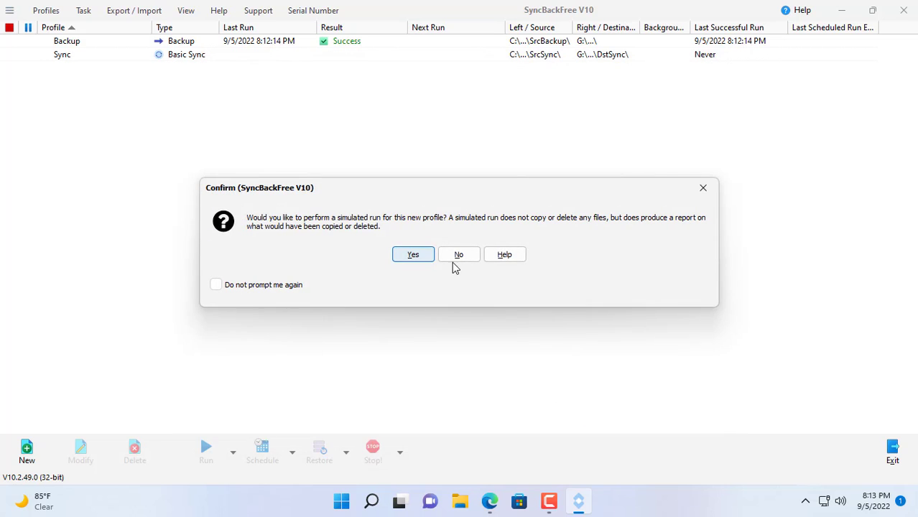
click(455, 259)
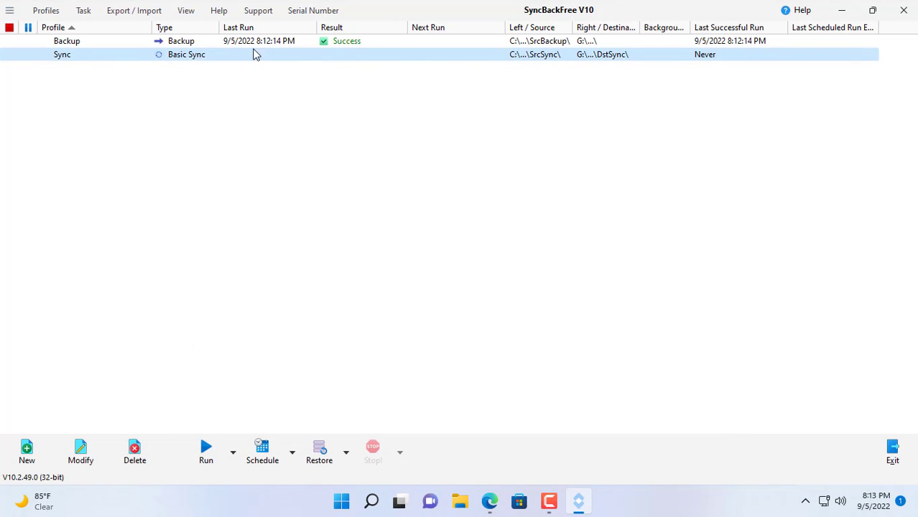
click(259, 44)
click(261, 51)
Create a new profile named Mirror of the Mirror type, keeping the default source and destination locations.
click(34, 449)
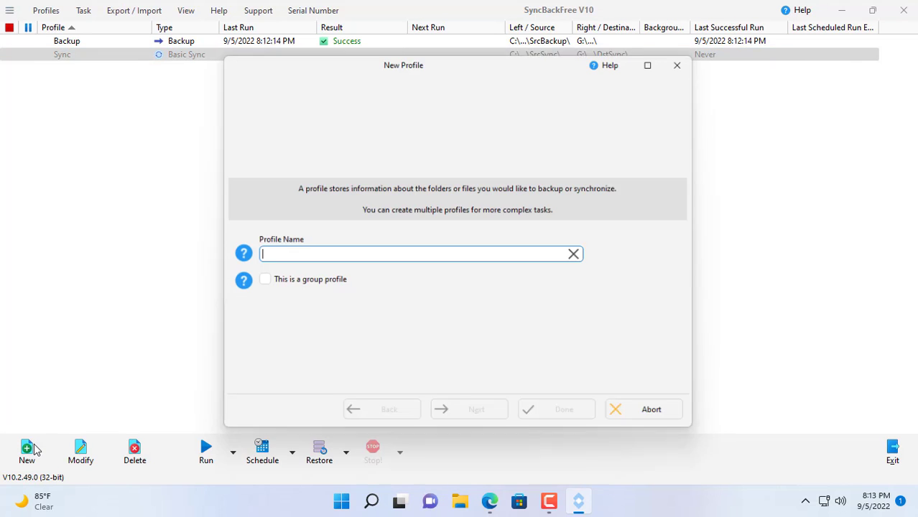
text(Mirror)
click(463, 418)
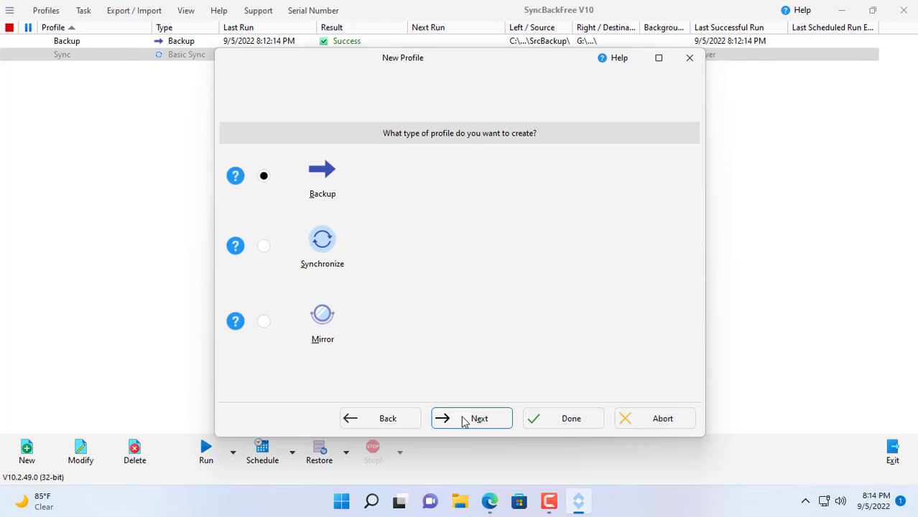
click(263, 323)
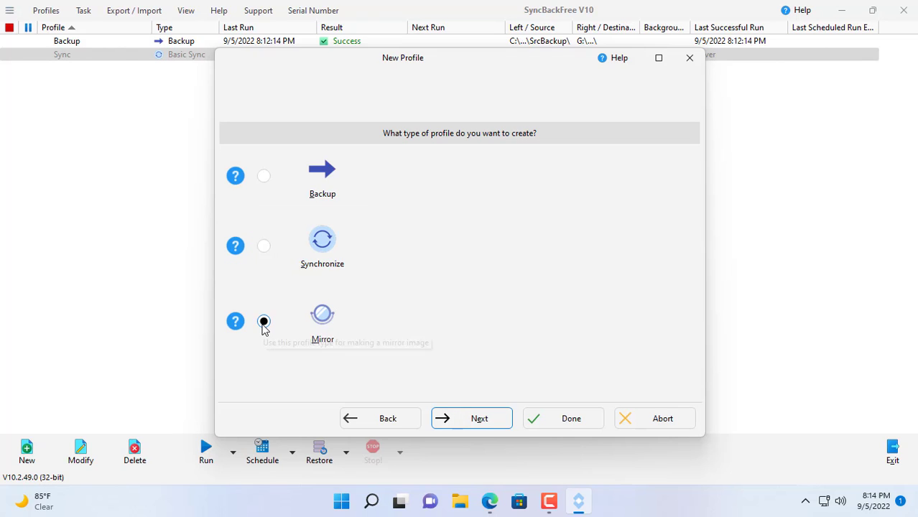
click(493, 426)
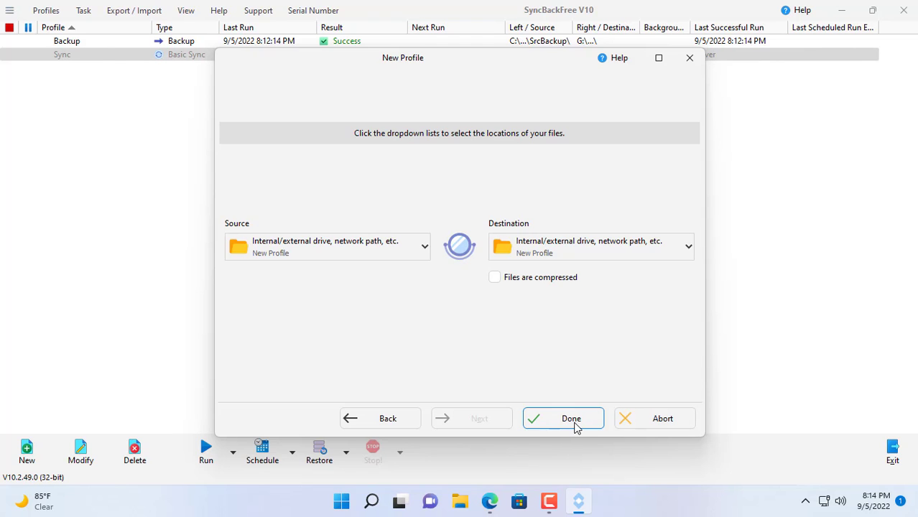
click(571, 420)
click(439, 256)
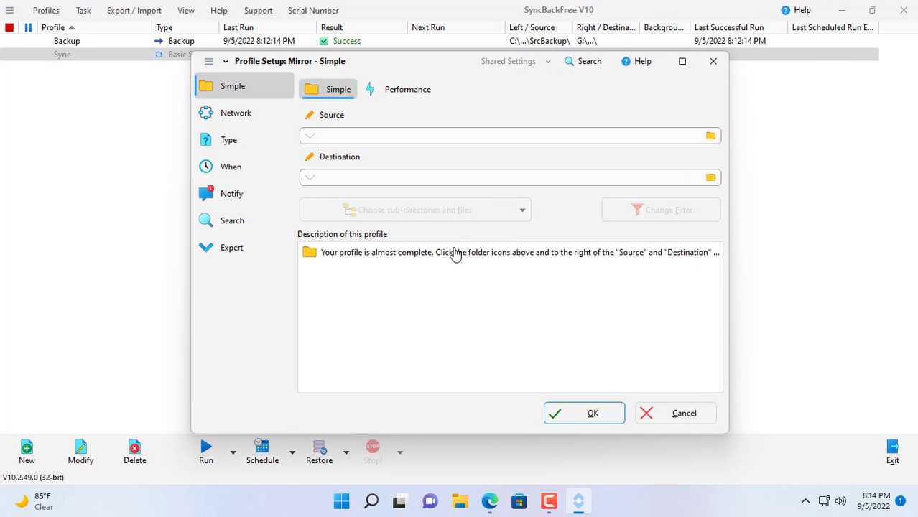
Set the Mirror profile's source to the SrcMirror folder inside Data on Local Disk (C:).
click(711, 136)
click(621, 275)
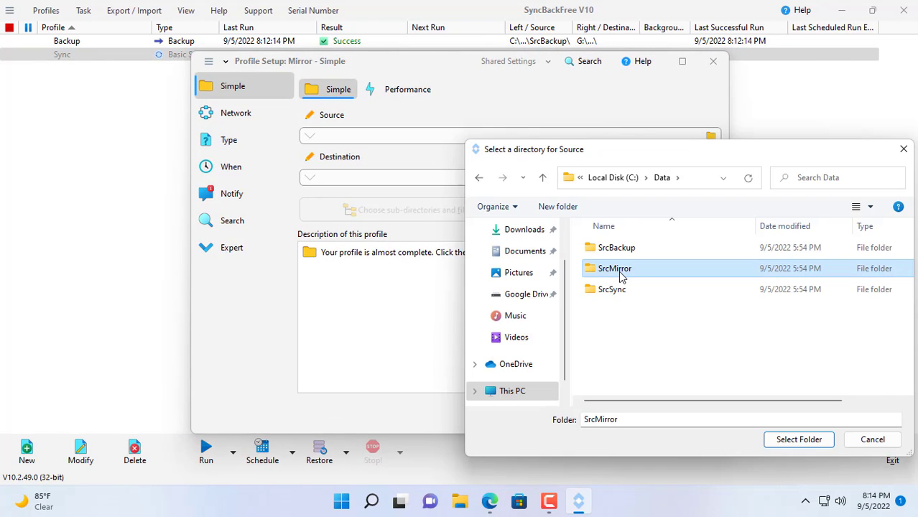
click(779, 439)
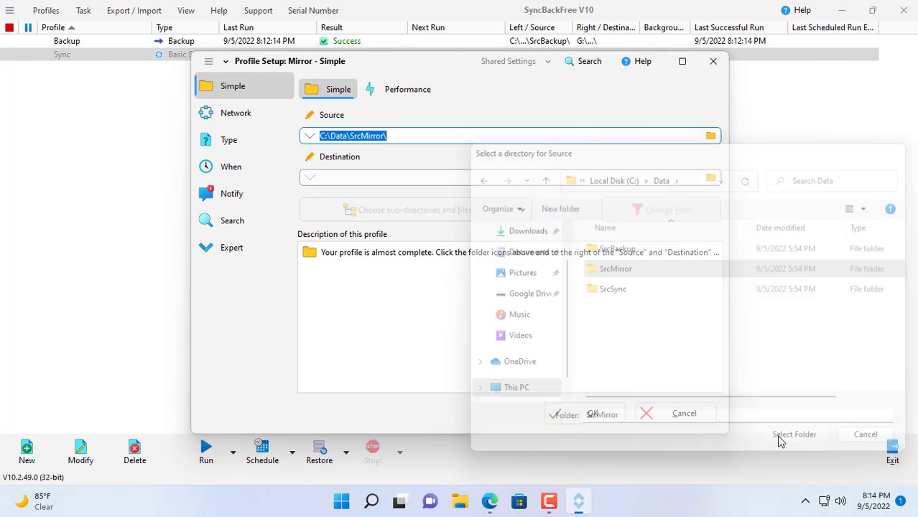
Create a folder named DstMirror in My Drive on Google Drive (G:) and set it as the Mirror profile's destination.
click(710, 178)
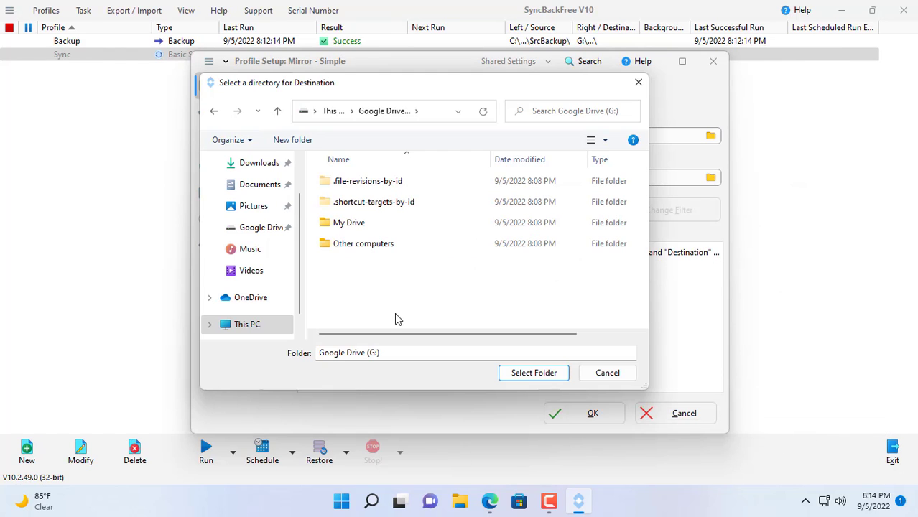
double_click(377, 228)
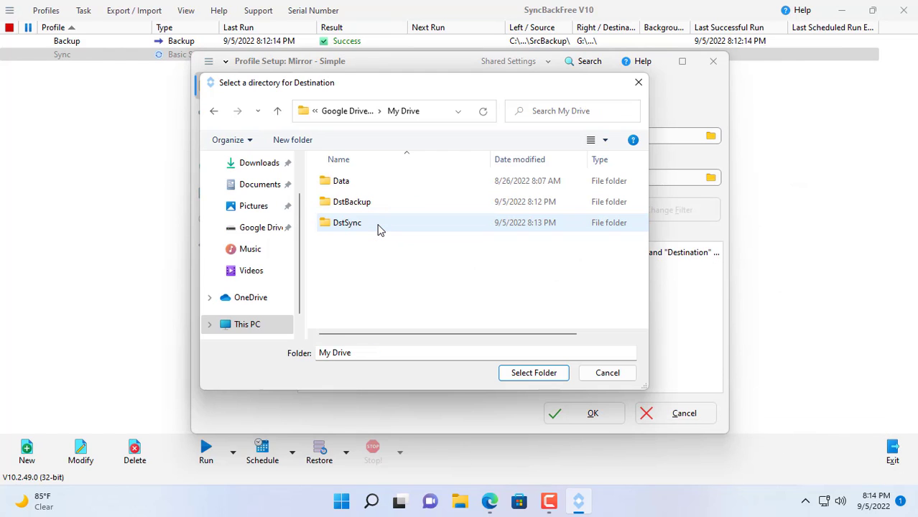
click(312, 144)
text(DstMirror)
key(Return)
click(529, 376)
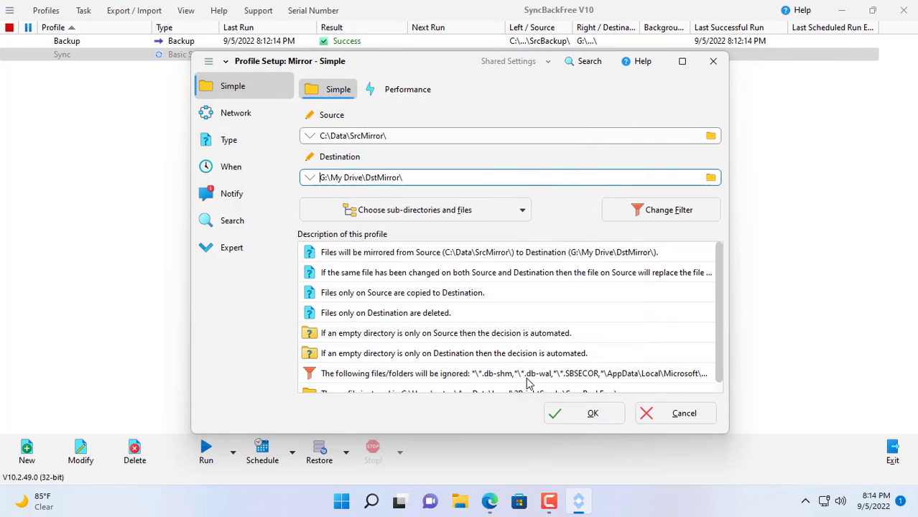
Save the Mirror profile, accepting that destination files missing from the source get deleted, and decline the simulated run.
click(580, 415)
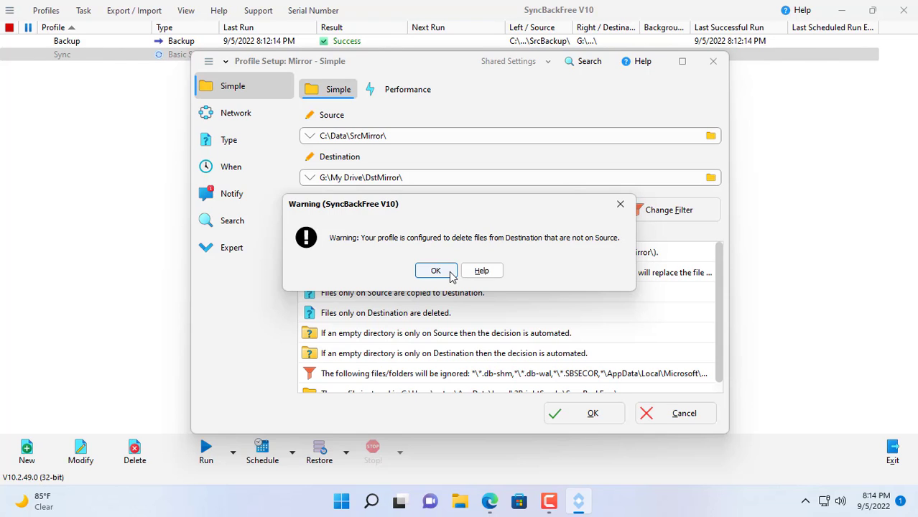
click(450, 276)
click(461, 258)
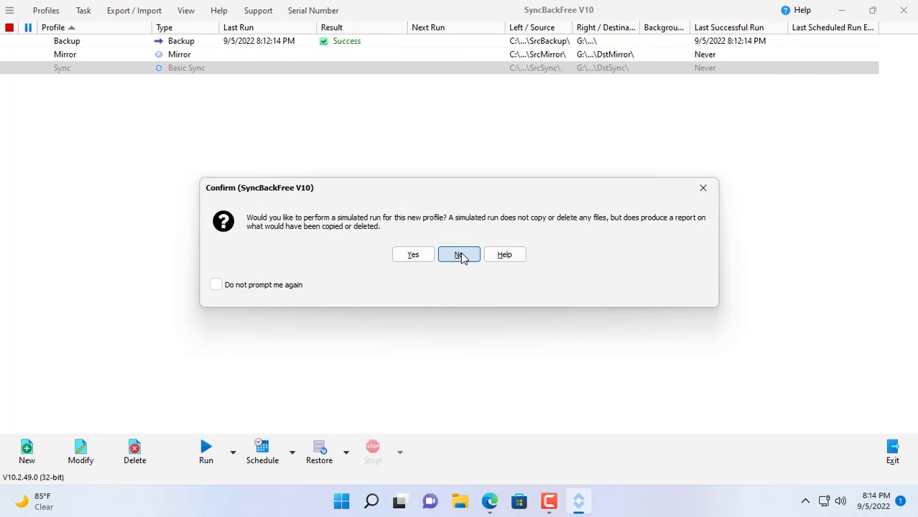
click(283, 67)
click(283, 56)
Start creating a schedule for the Backup profile and enter the Windows logon password.
click(283, 43)
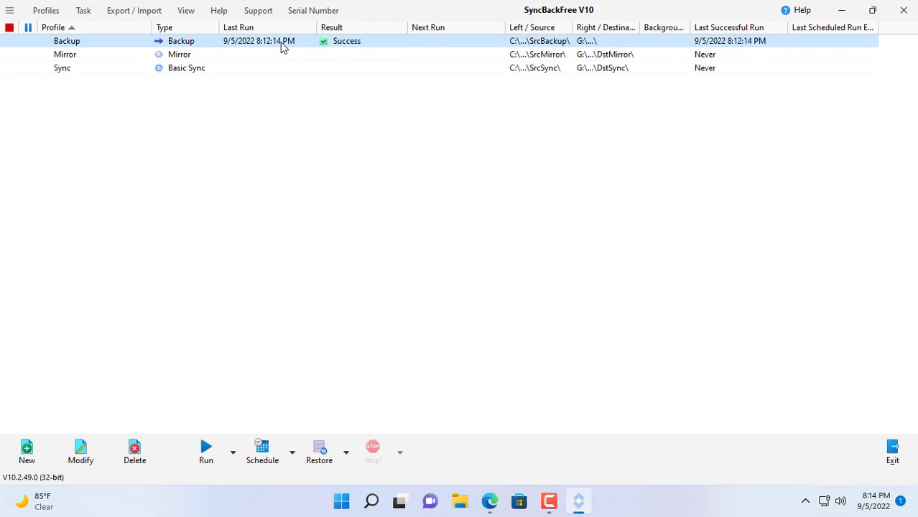
click(270, 447)
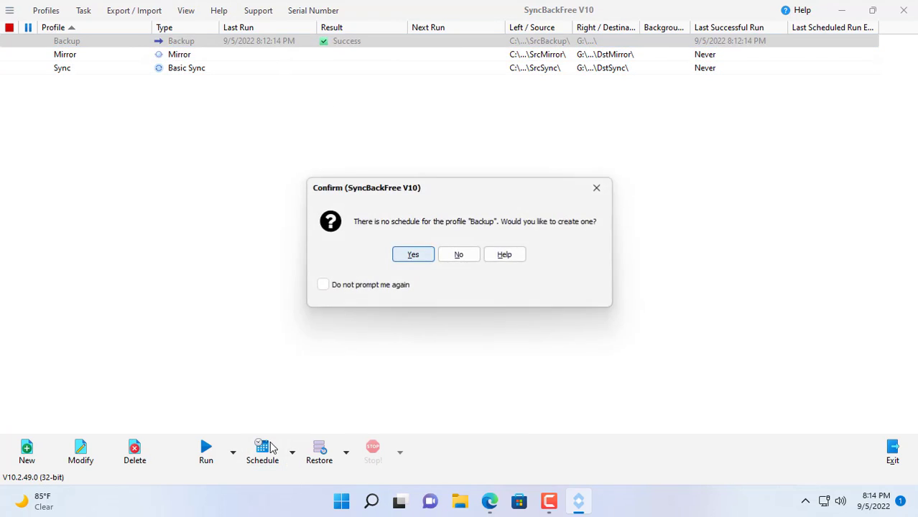
click(406, 260)
click(407, 274)
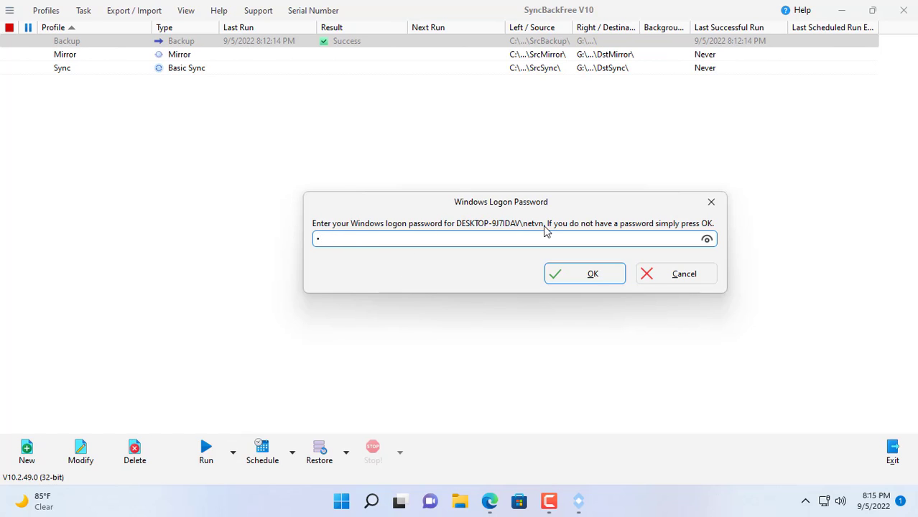
click(589, 278)
Schedule the Backup profile to run daily, starting 09/05/2022 at 20:19:00, and save the schedule.
text(07:00:00)
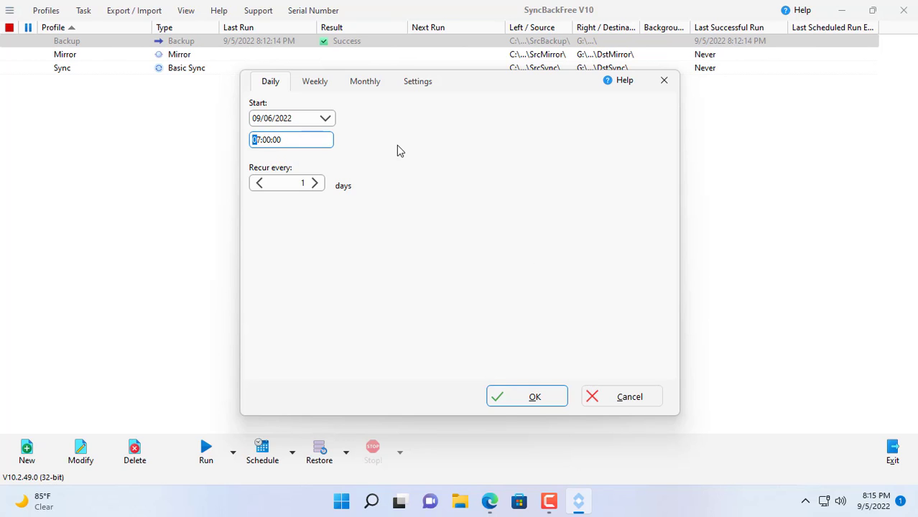
click(326, 119)
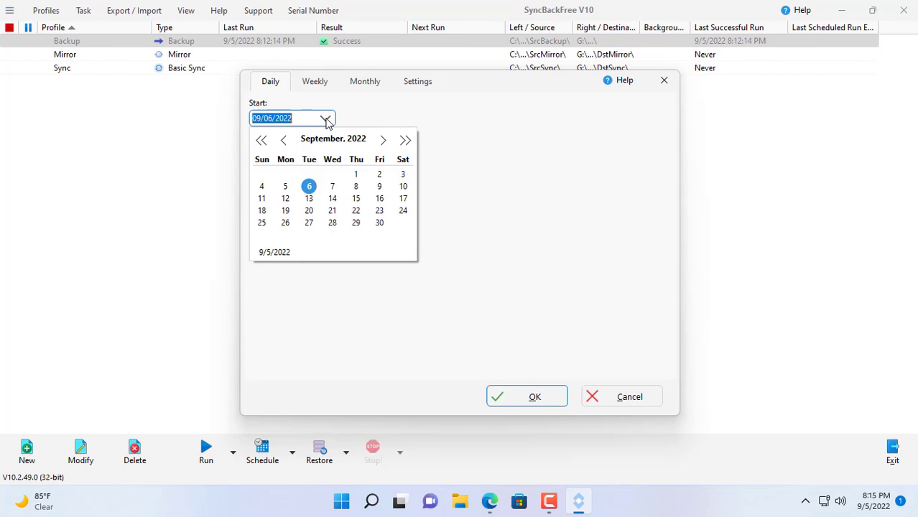
click(286, 187)
click(254, 141)
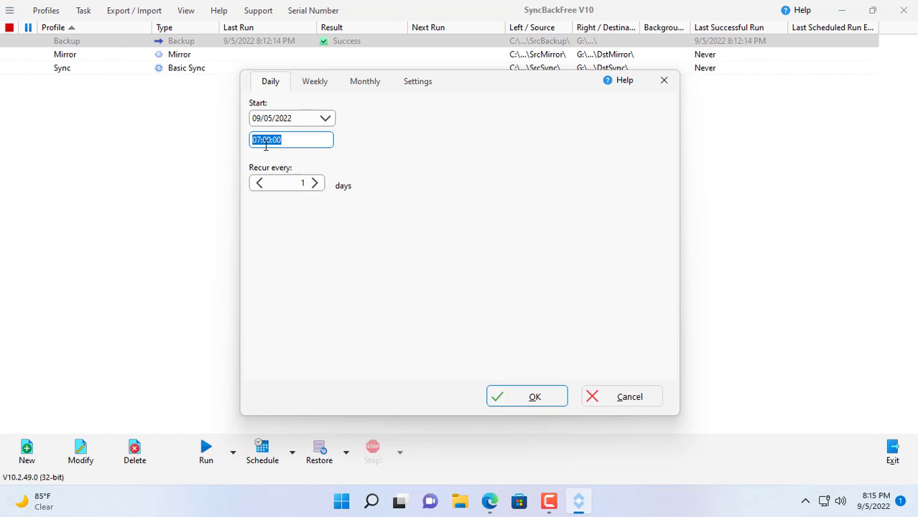
text(20:18)
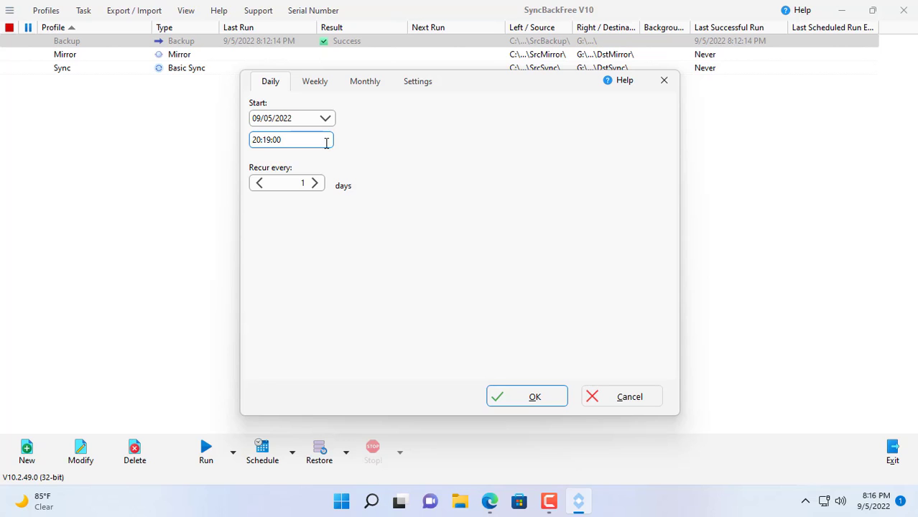
click(529, 398)
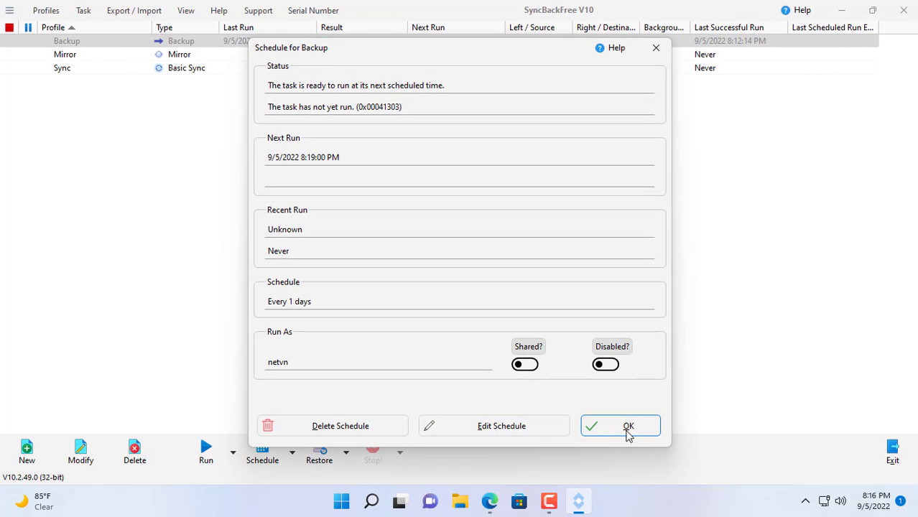
click(628, 429)
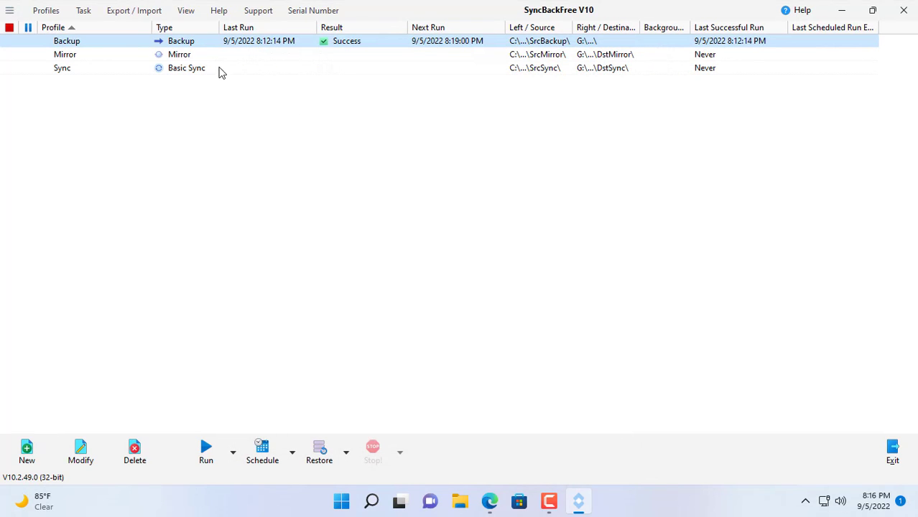
Create a daily schedule for the Mirror profile, starting 09/05/2022 at 20:19:00.
click(190, 58)
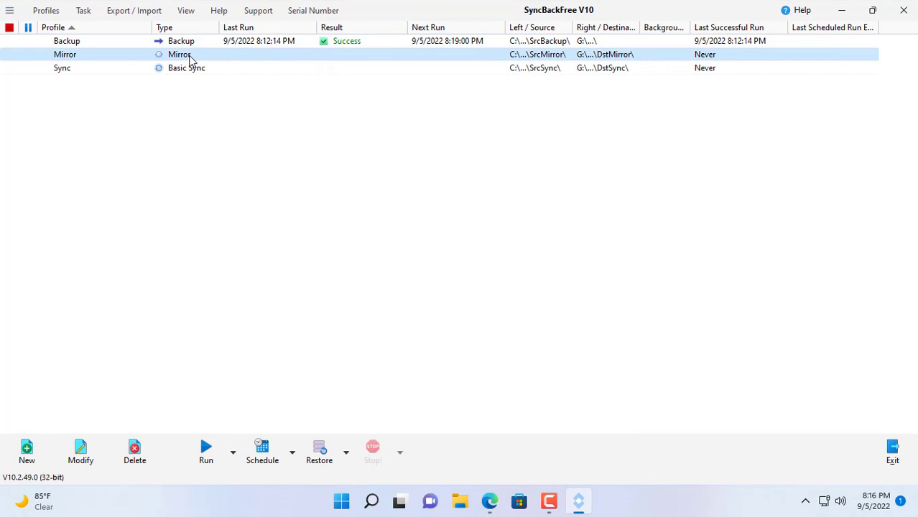
click(264, 445)
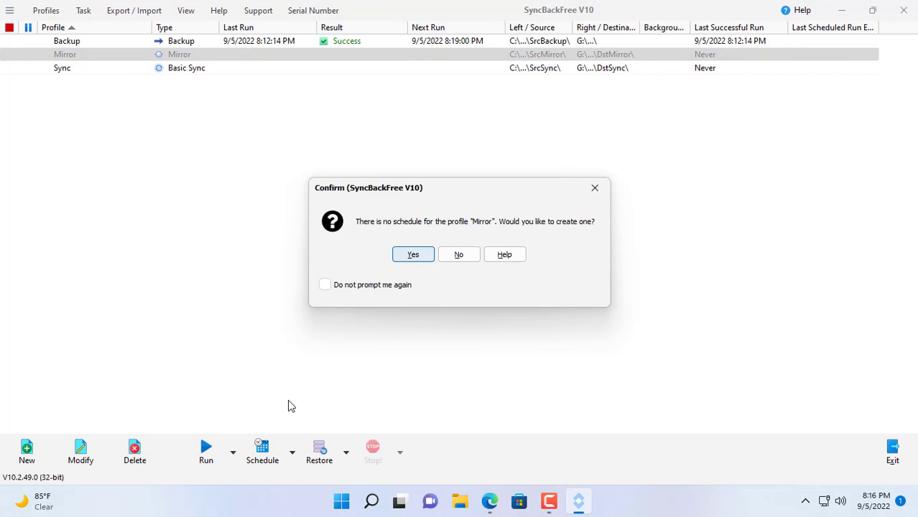
click(415, 255)
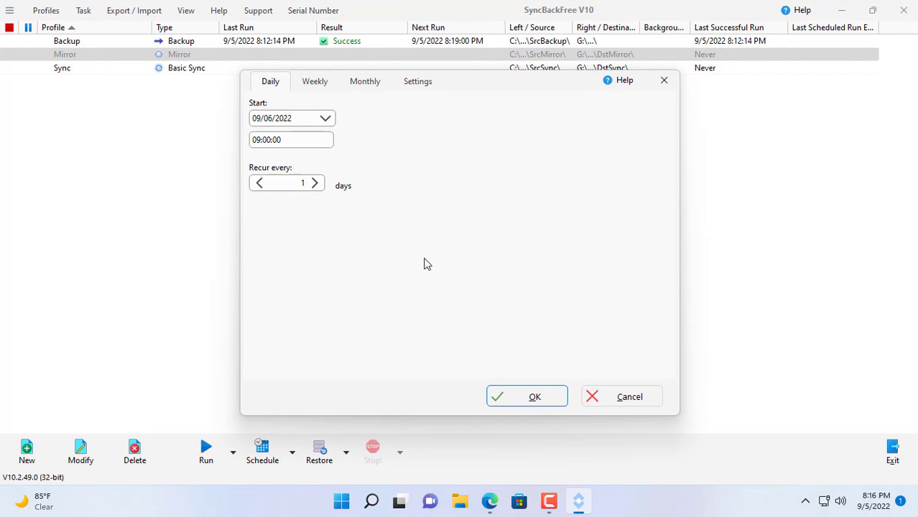
click(325, 119)
click(286, 186)
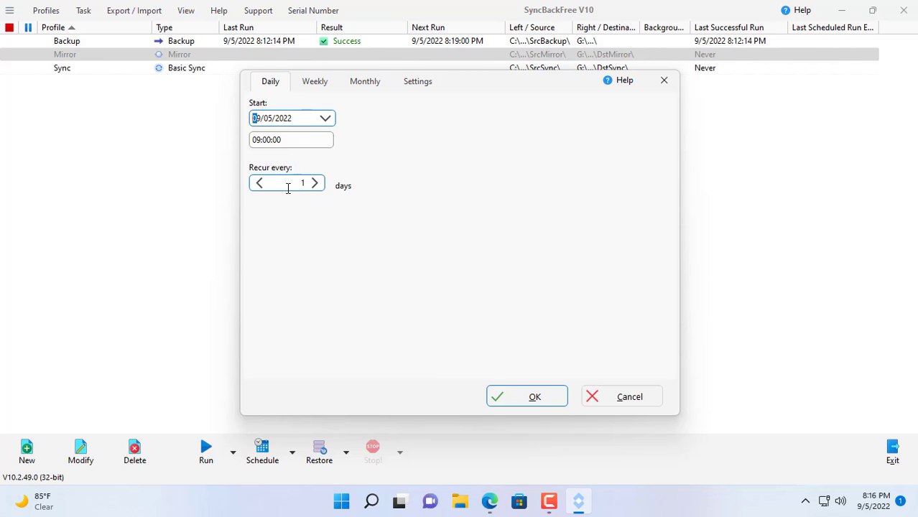
click(255, 142)
text(20:17)
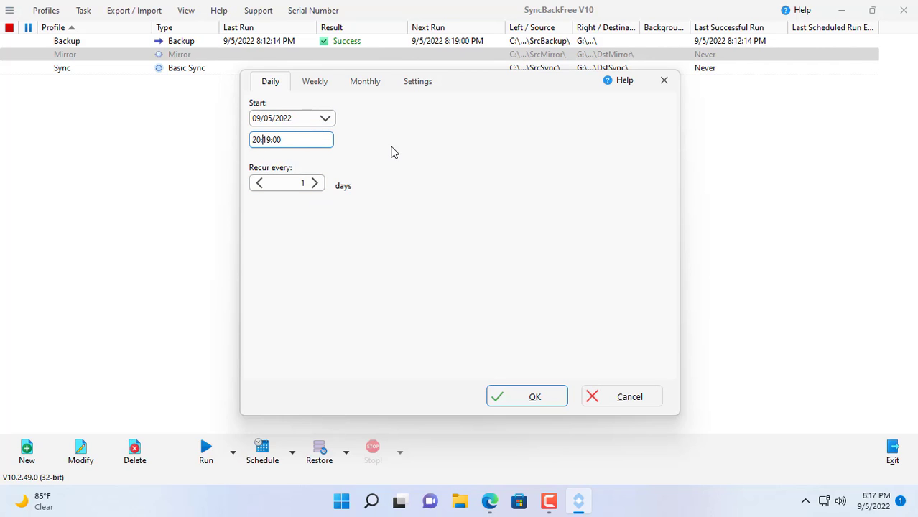
click(523, 399)
click(599, 424)
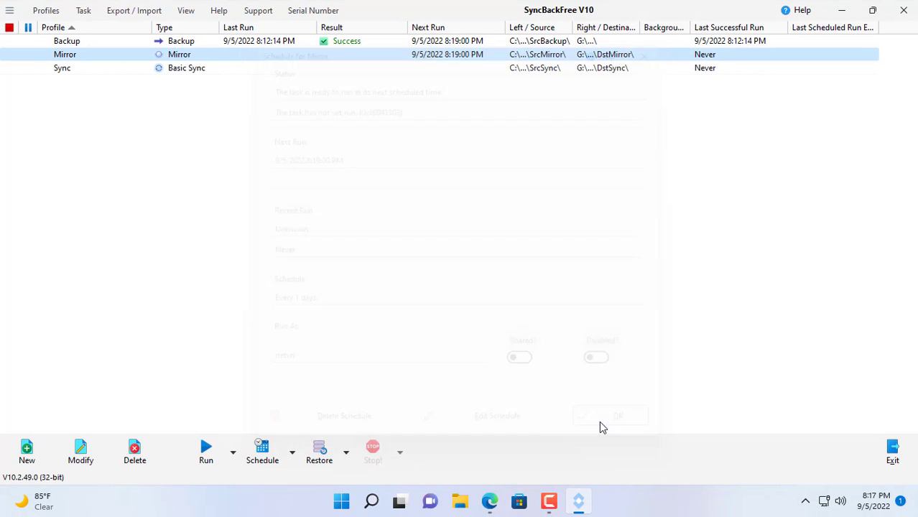
Create a daily schedule for the Sync profile, starting 09/05/2022 at 20:19:00.
click(191, 72)
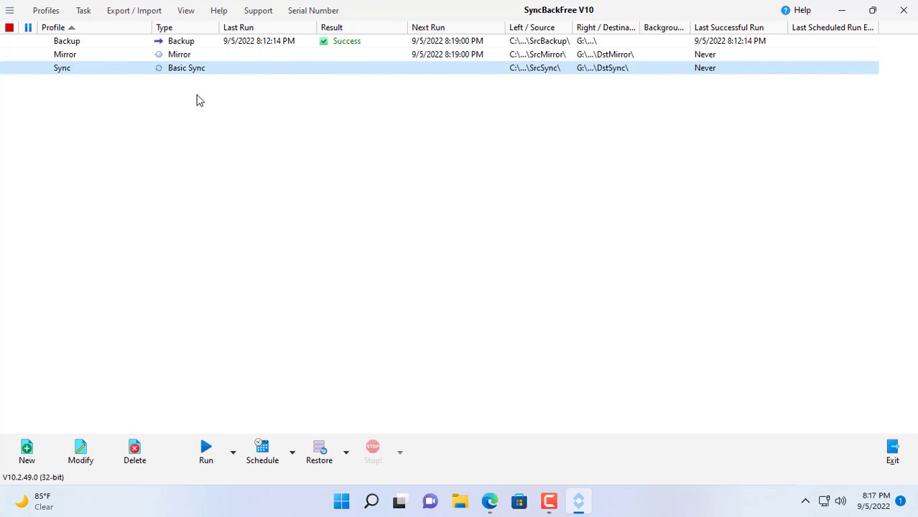
click(261, 450)
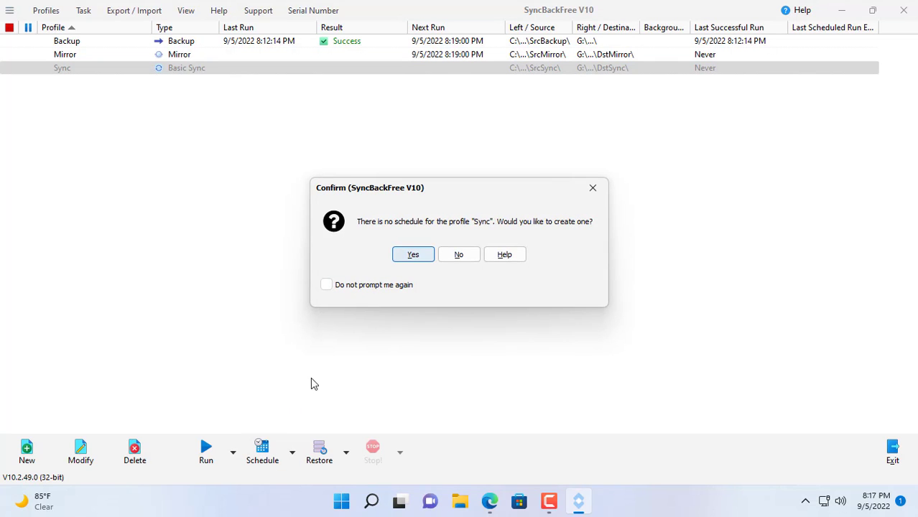
click(413, 255)
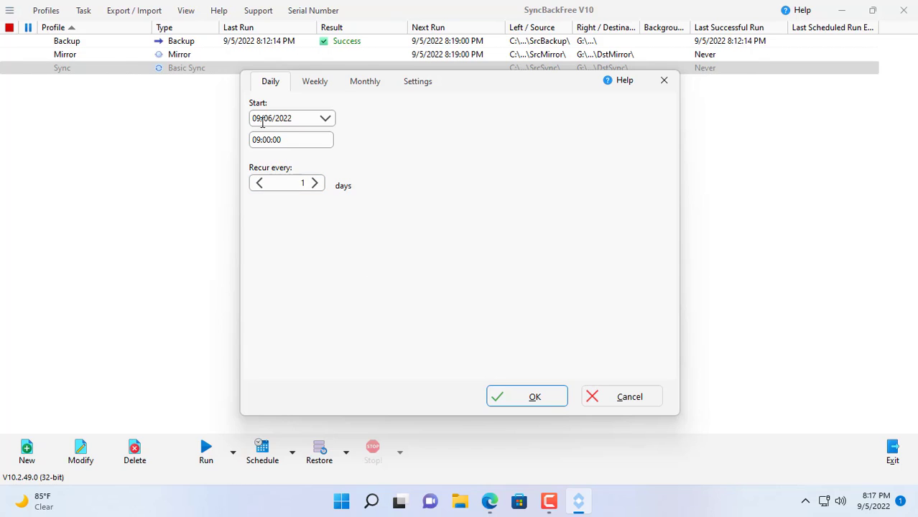
click(329, 120)
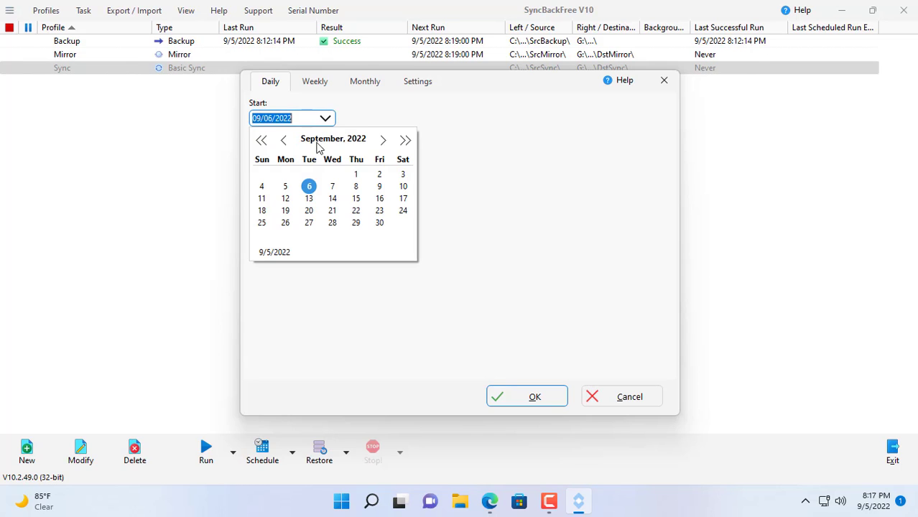
click(287, 185)
key(Tab)
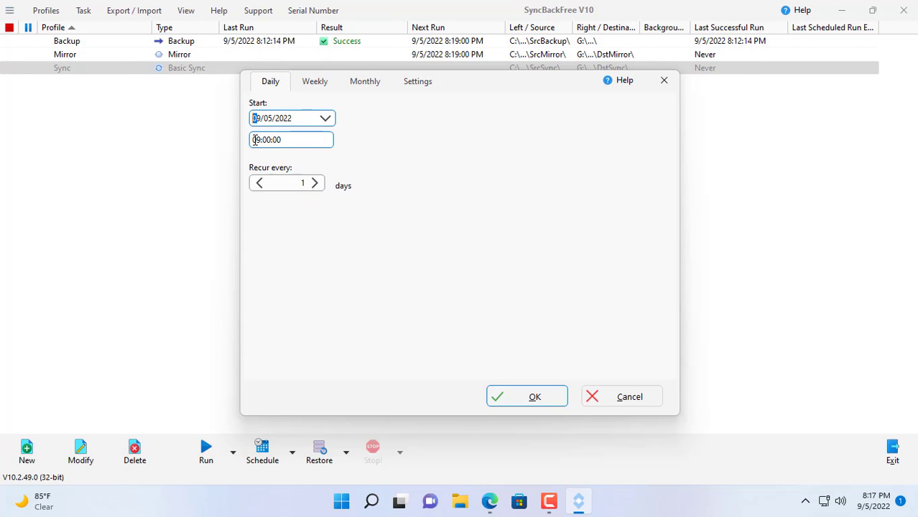
key(Return)
right_click(321, 176)
click(332, 181)
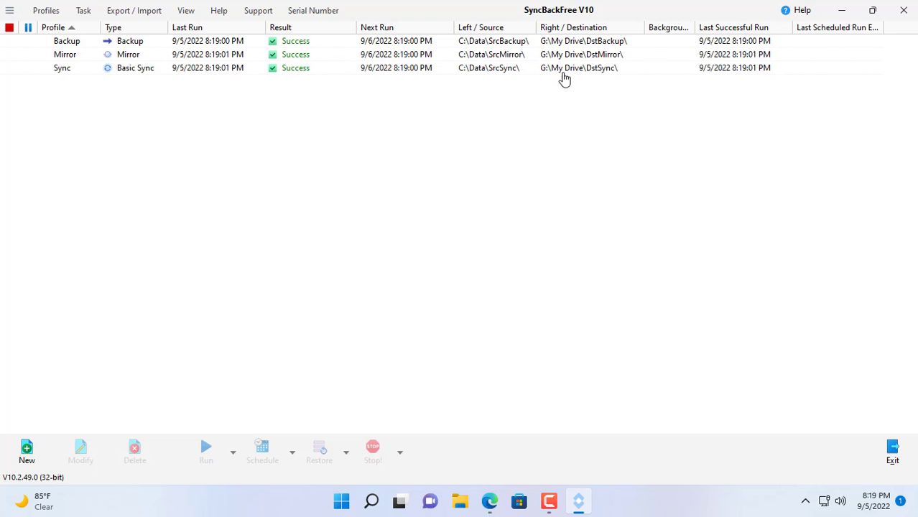
Open the Mirror profile's log, examine its run and scan totals, and minimize the log and SyncBackFree windows.
click(135, 59)
right_click(135, 59)
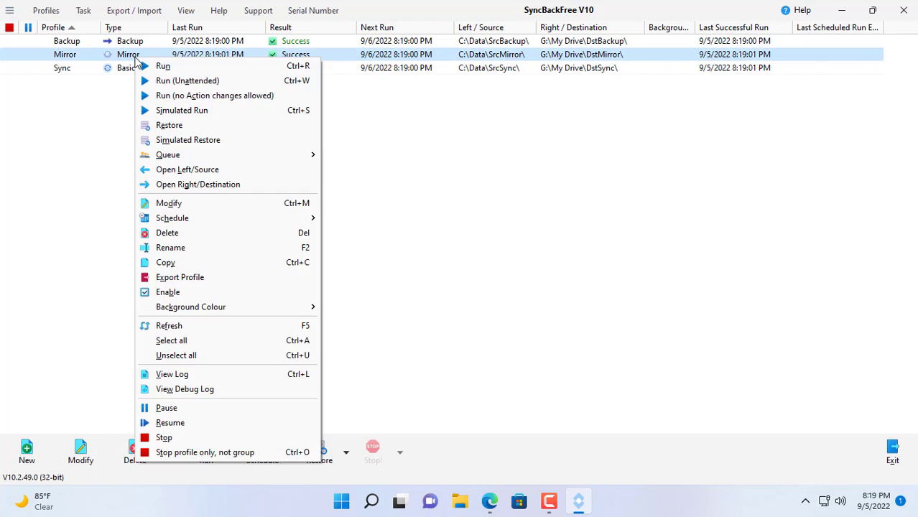
click(192, 375)
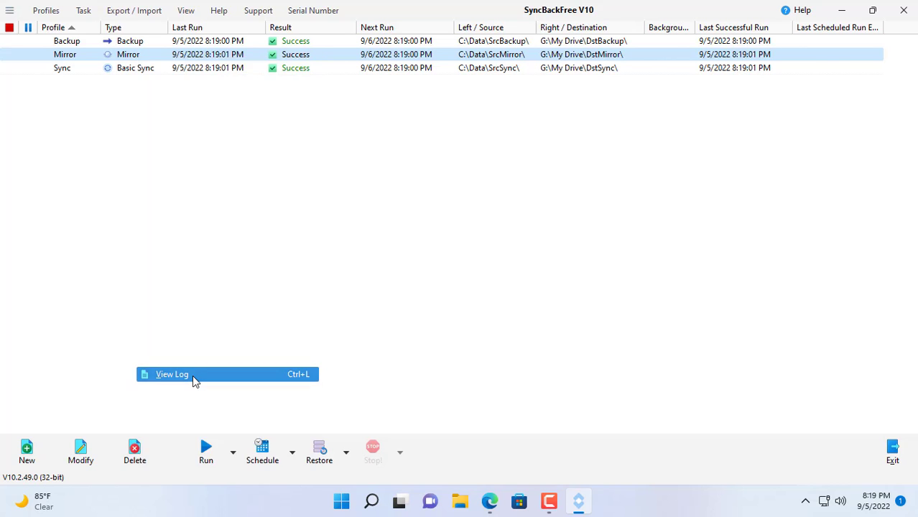
scroll(365, 361, down, 3)
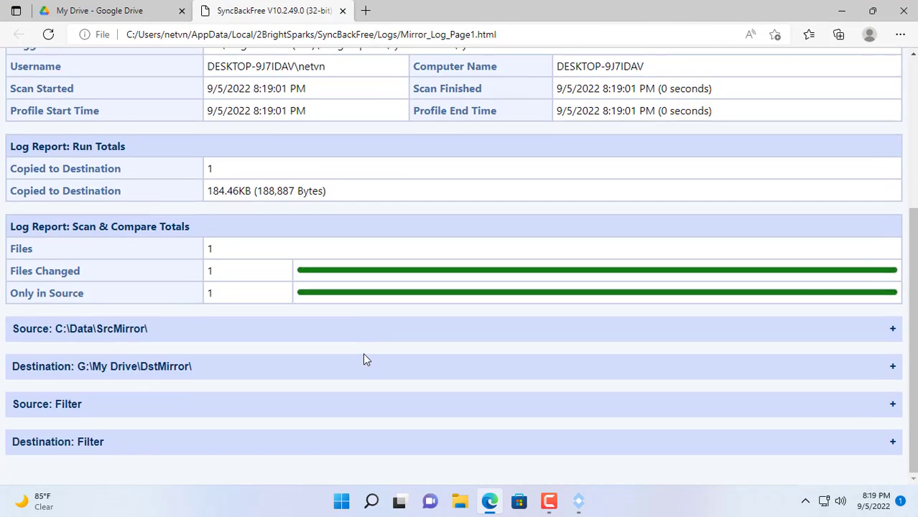
click(841, 11)
click(839, 11)
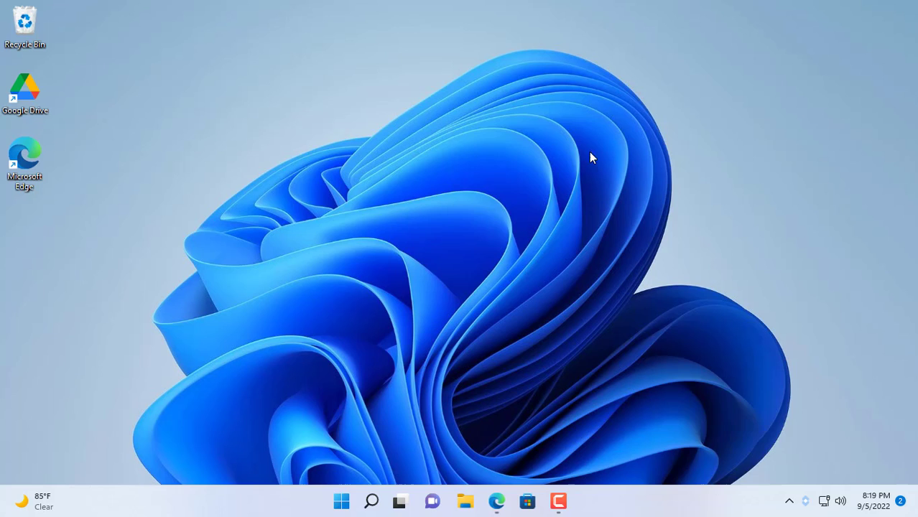
Switch to File Explorer and check the contents of the DstBackup folder in My Drive on Google Drive (G:).
click(475, 502)
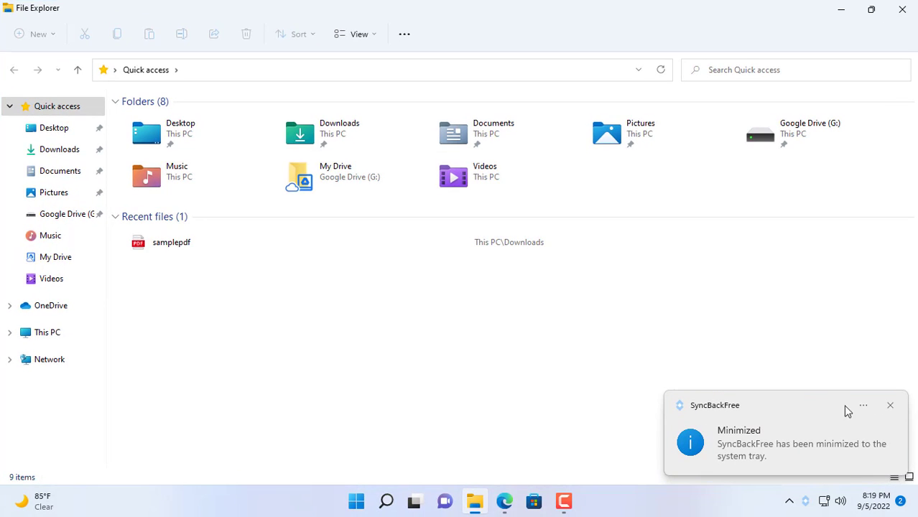
click(890, 405)
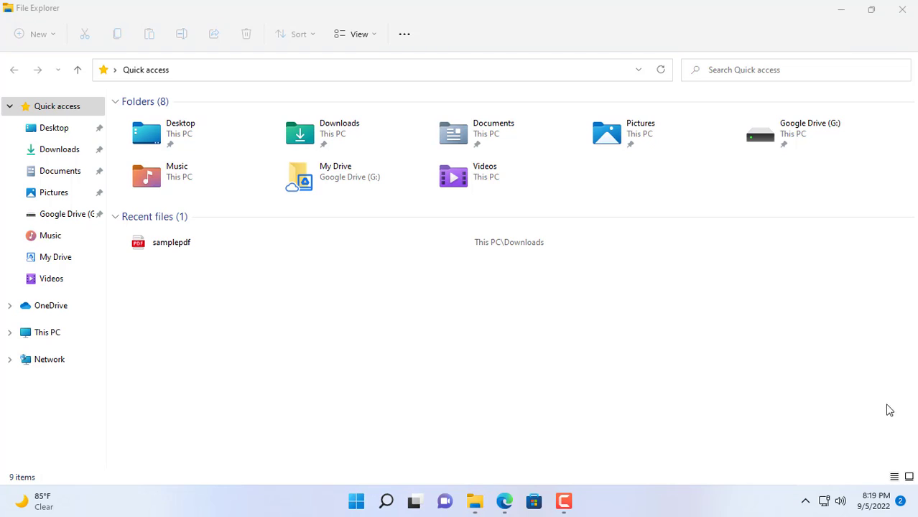
click(61, 332)
double_click(346, 219)
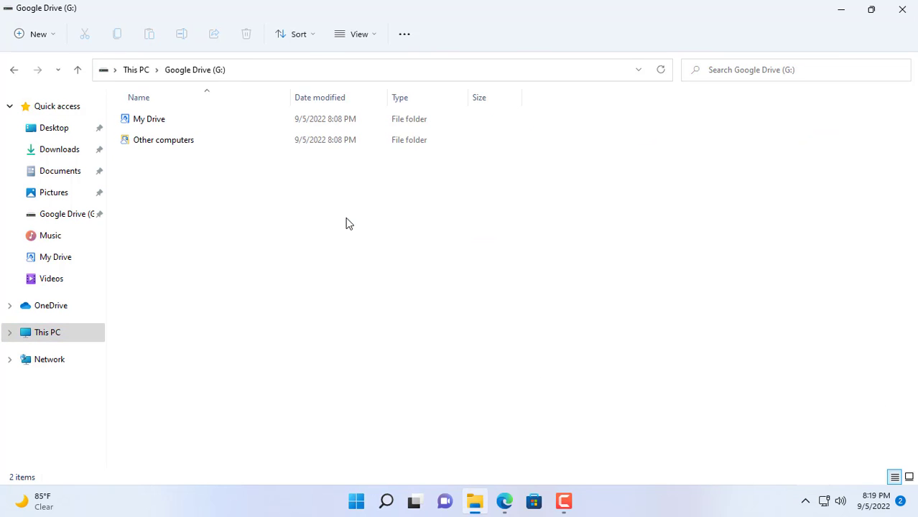
double_click(164, 119)
click(166, 146)
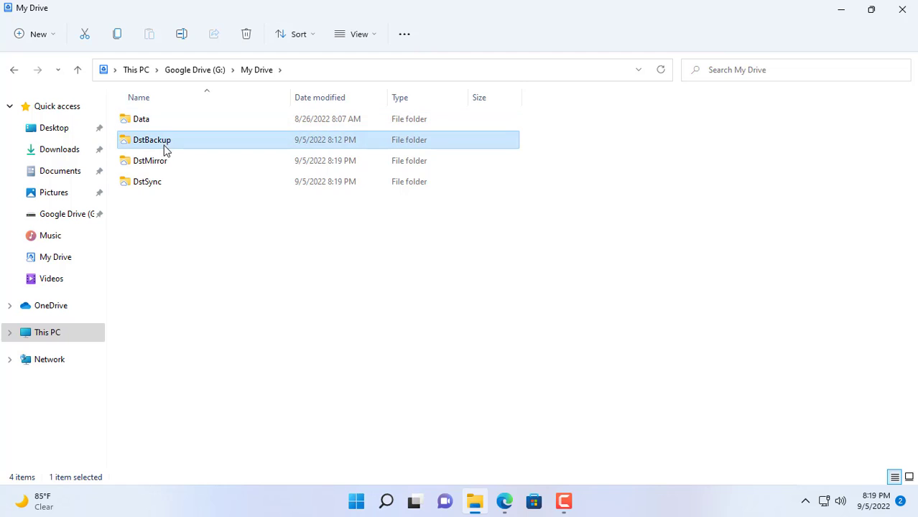
click(164, 161)
click(160, 181)
click(160, 141)
double_click(160, 141)
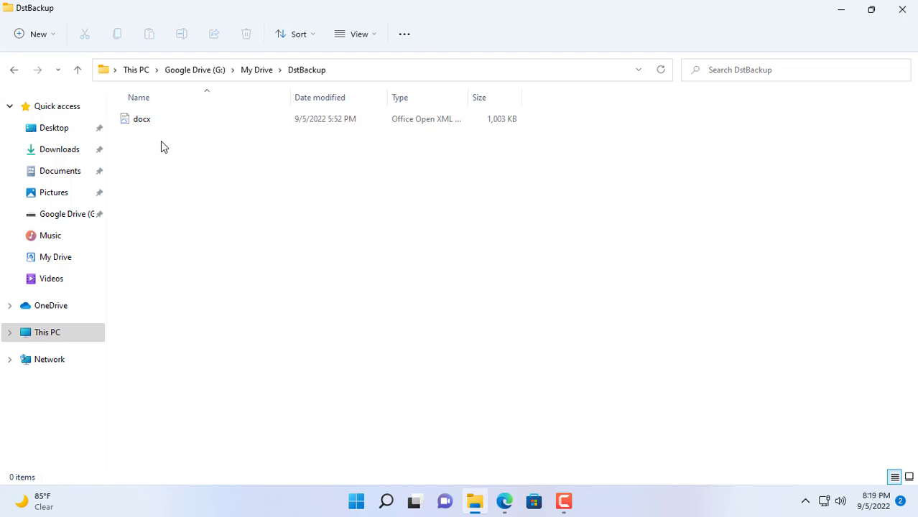
Check the files in the DstMirror and DstSync folders in My Drive.
click(261, 76)
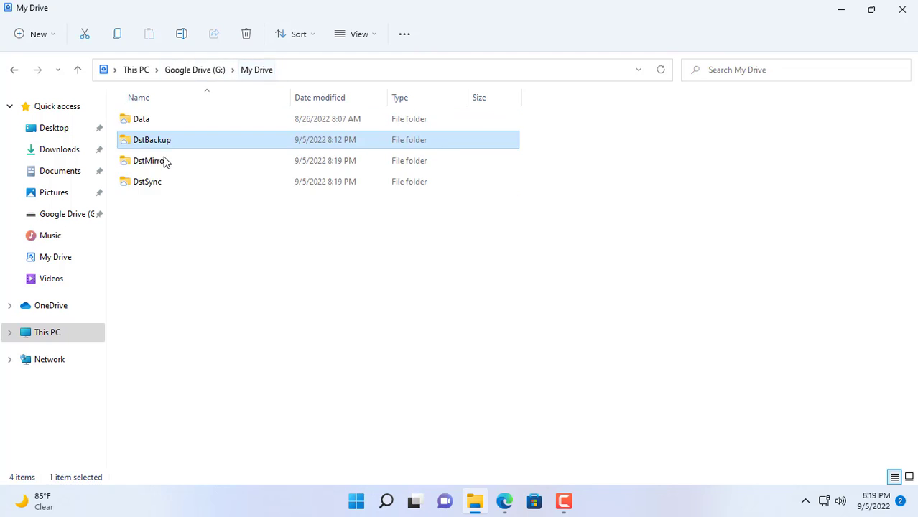
click(164, 161)
double_click(164, 161)
click(156, 121)
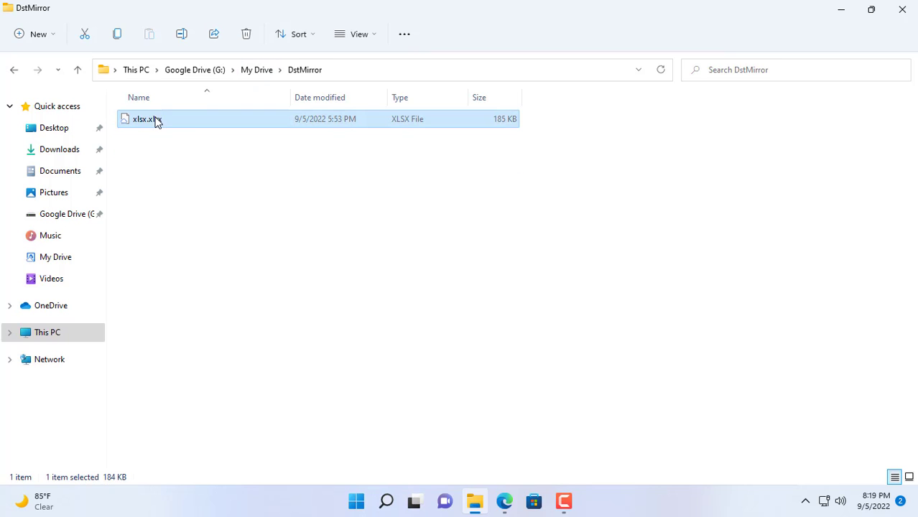
click(262, 79)
double_click(172, 185)
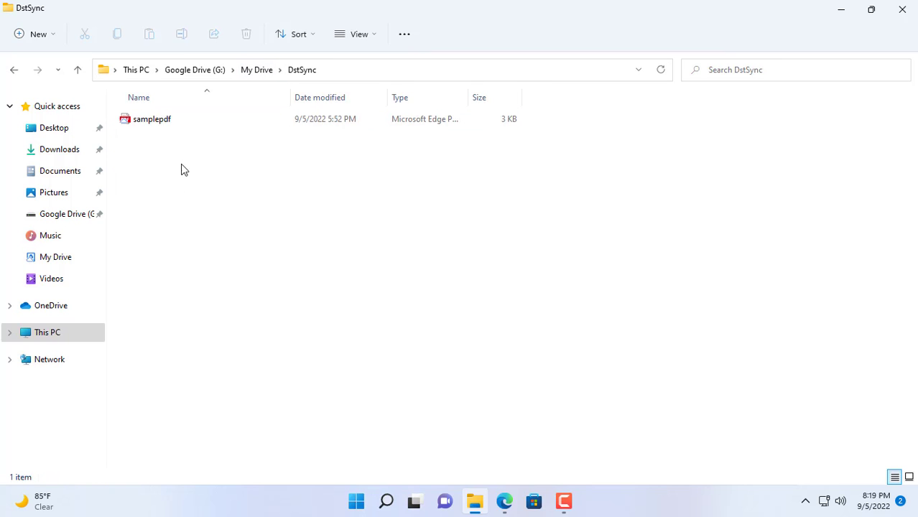
click(182, 122)
click(258, 74)
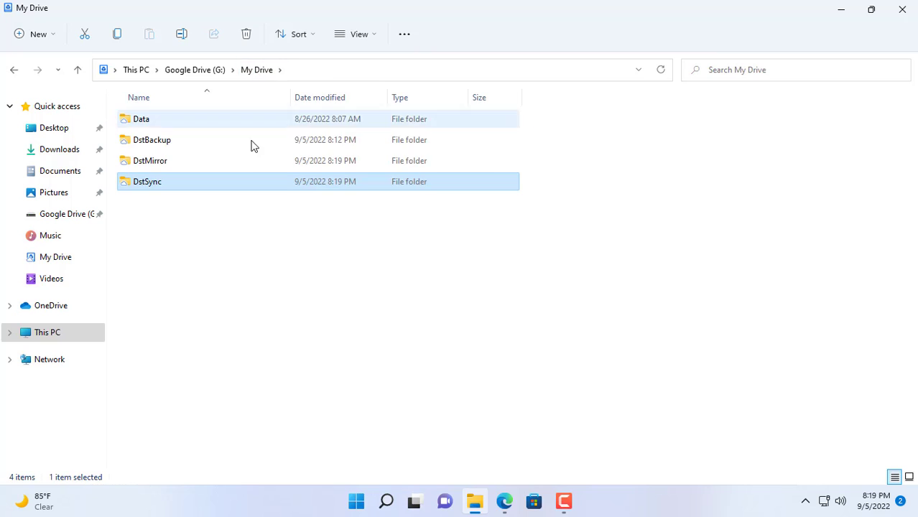
Create a new text document named TestSync in the DstSync folder.
click(216, 144)
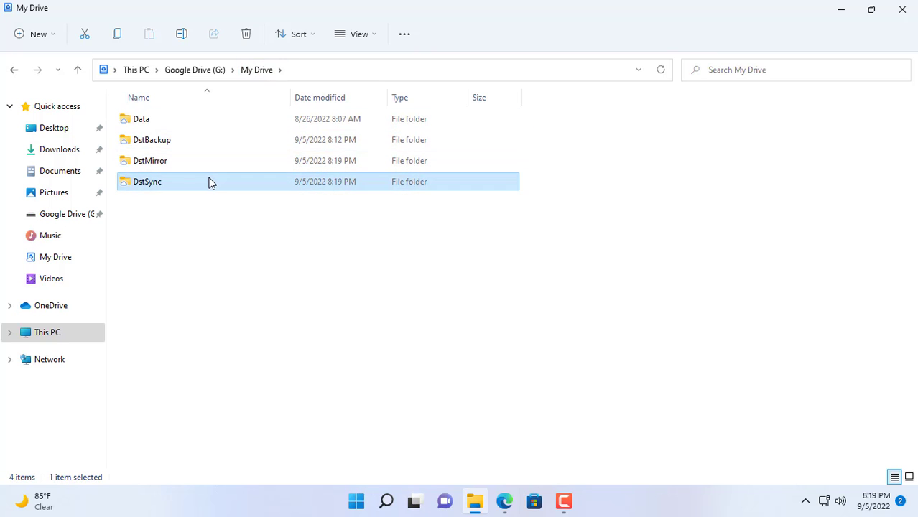
double_click(209, 181)
right_click(181, 197)
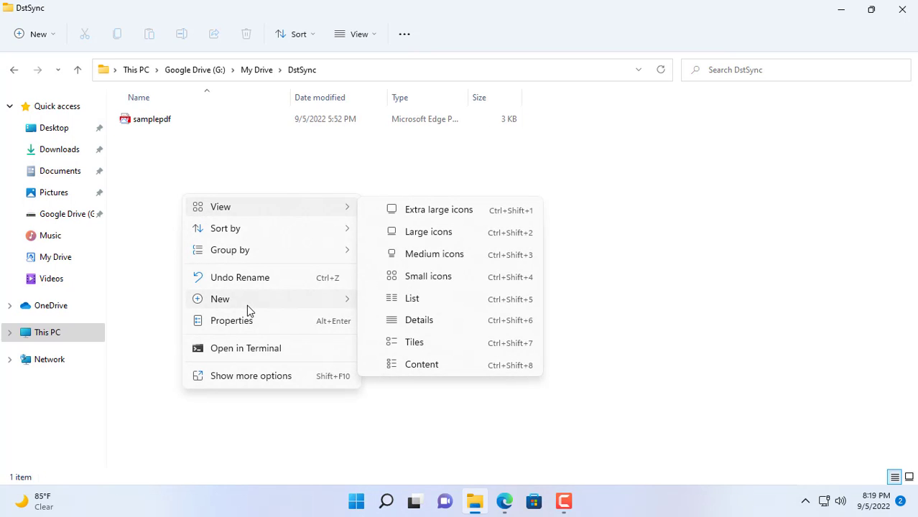
mouse_move(246, 304)
click(406, 282)
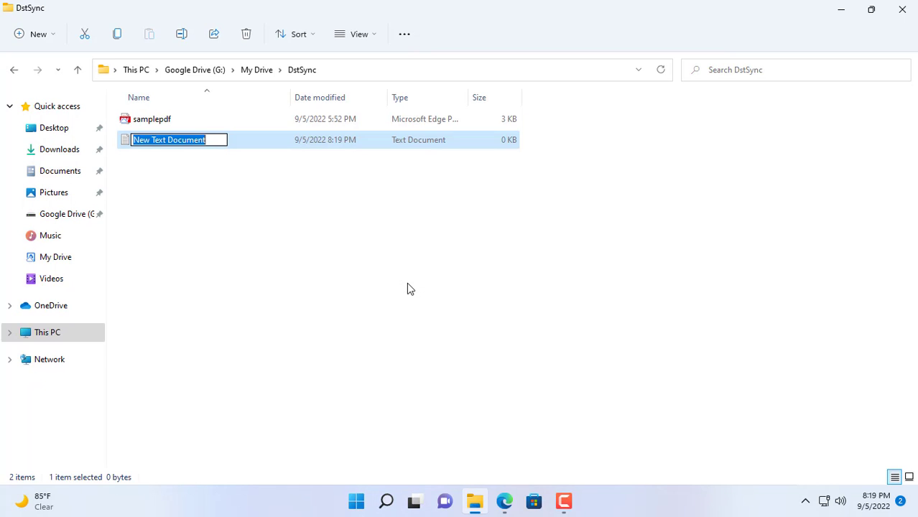
text(TestSync)
key(Return)
Open the TestSync document in Notepad, write "Test Sync" in it, save it and close it.
key(Return)
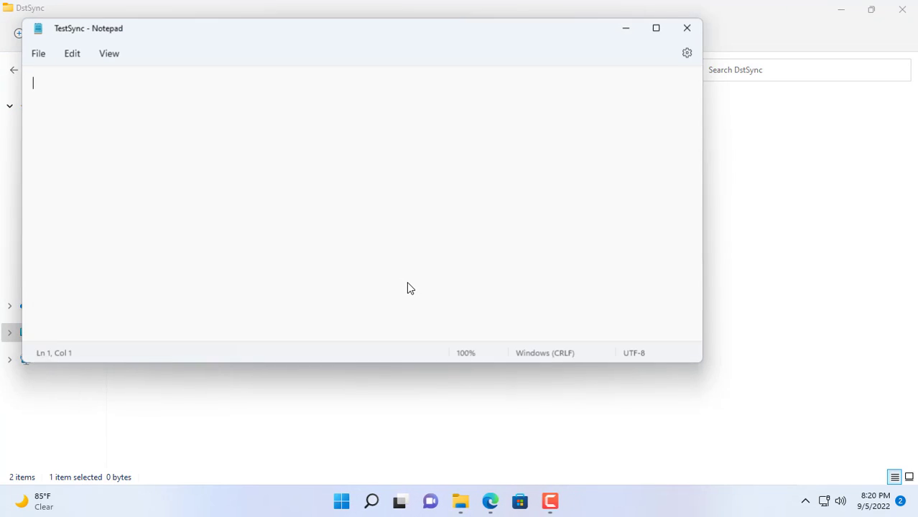
text(Test Sync)
key(ctrl+s)
click(694, 34)
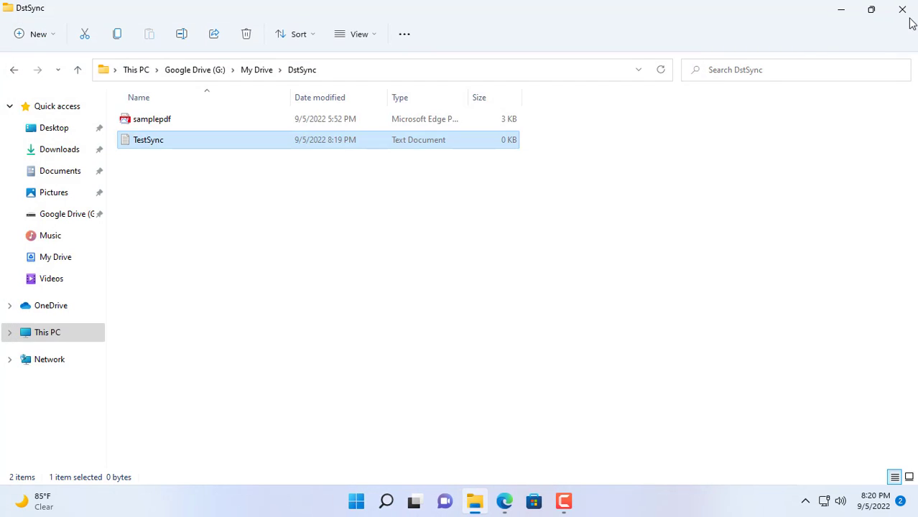
Close File Explorer and switch back to the SyncBackFree window.
click(908, 17)
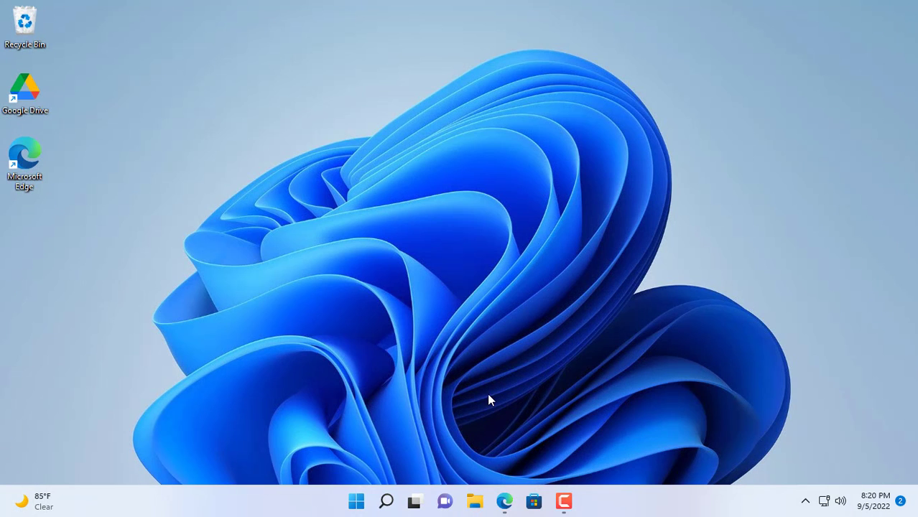
click(810, 501)
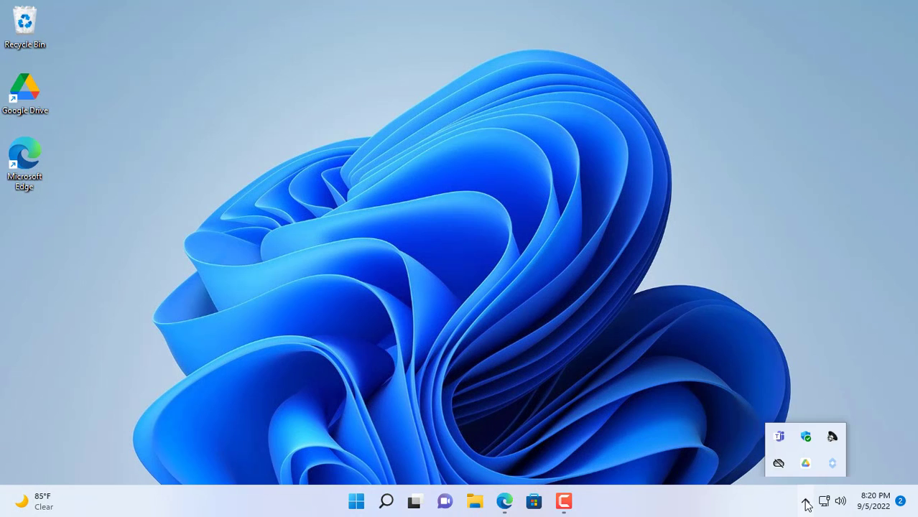
double_click(833, 464)
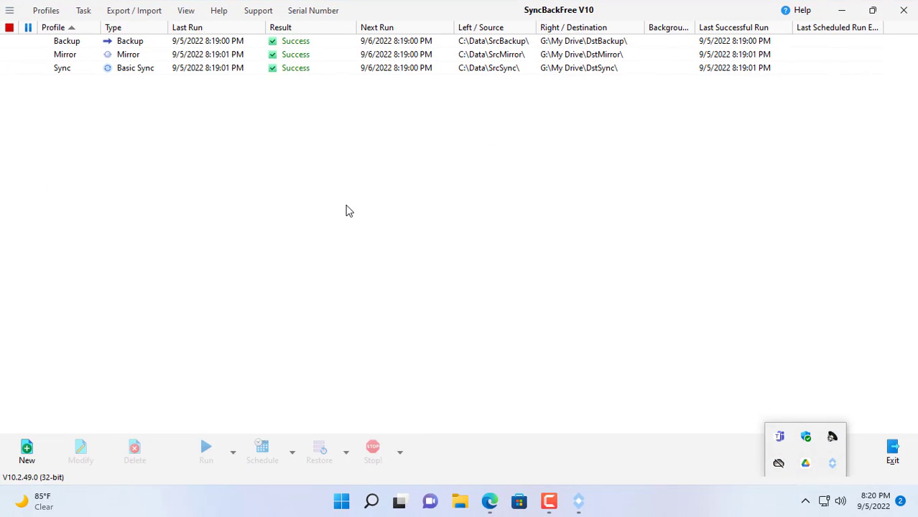